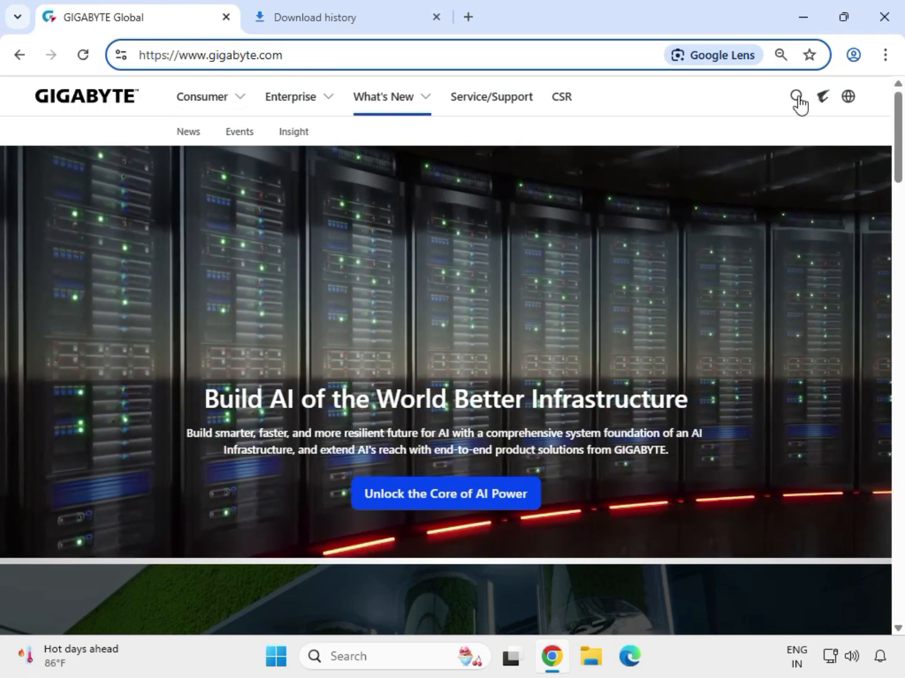
- Search the GIGABYTE website for H510M DS2
click(795, 97)
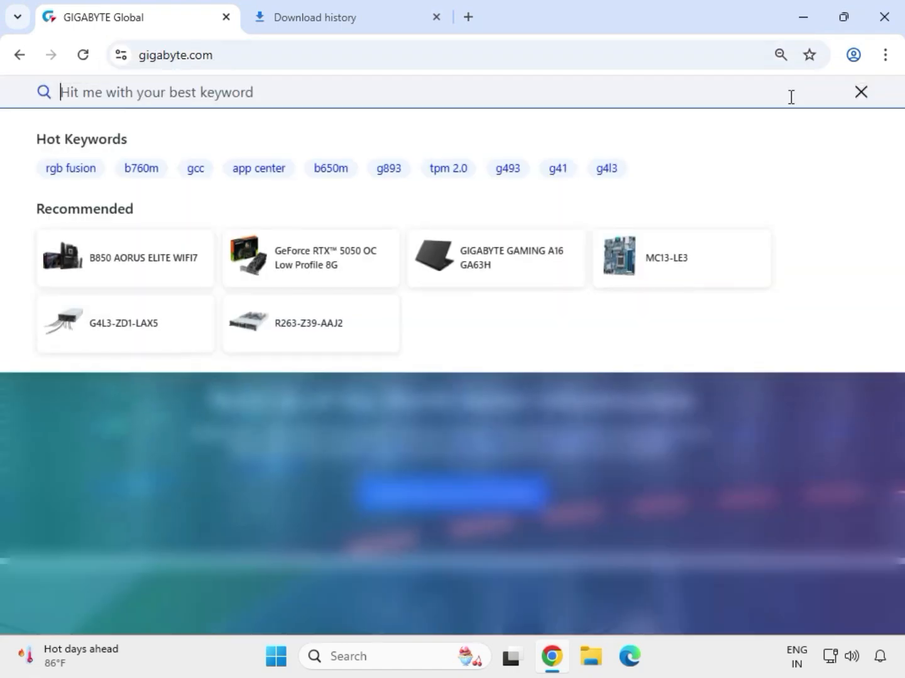
text(H510M DS2)
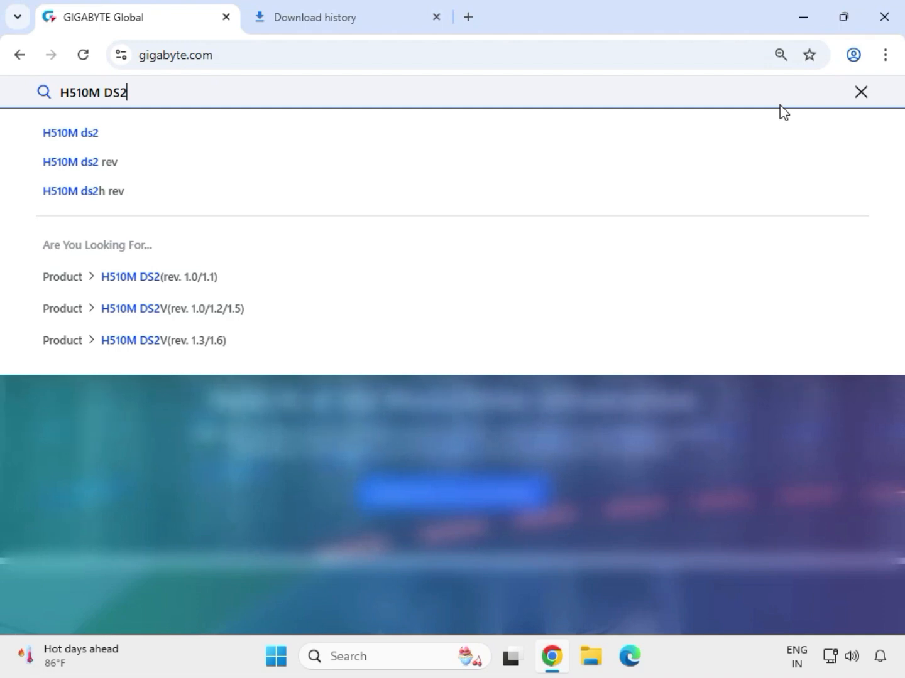
key(Return)
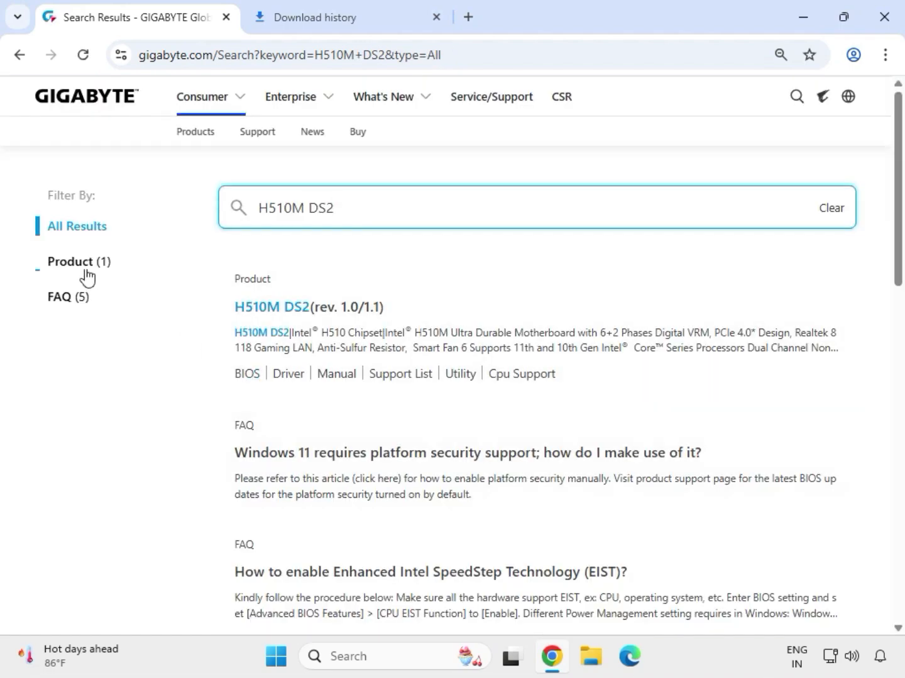
- Filter the results to products and open the Support section of the H510M DS2 (rev. 1.0/1.1) motherboard
click(83, 263)
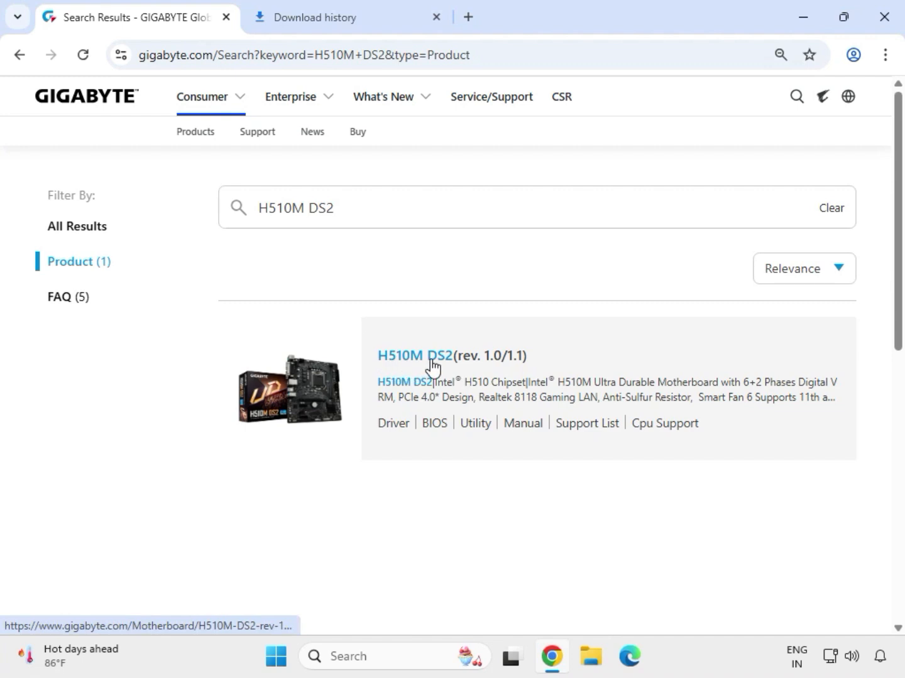
click(432, 366)
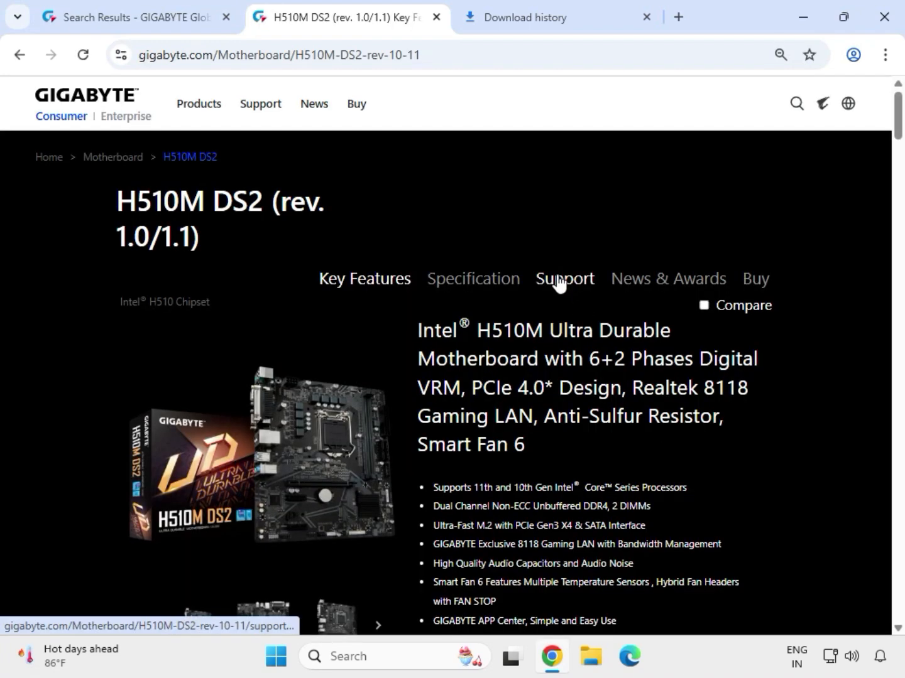
click(559, 281)
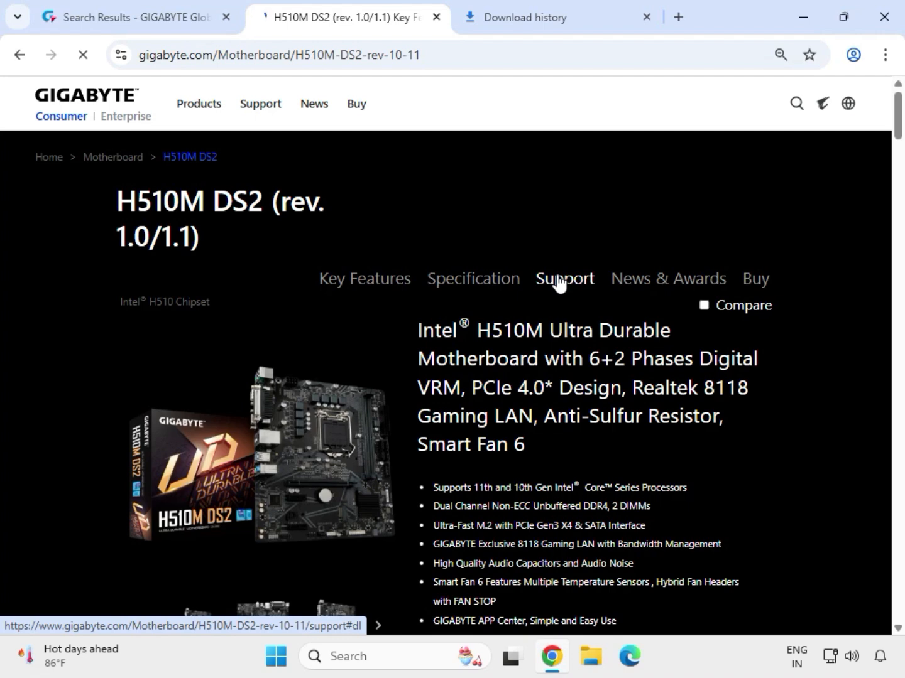
click(559, 280)
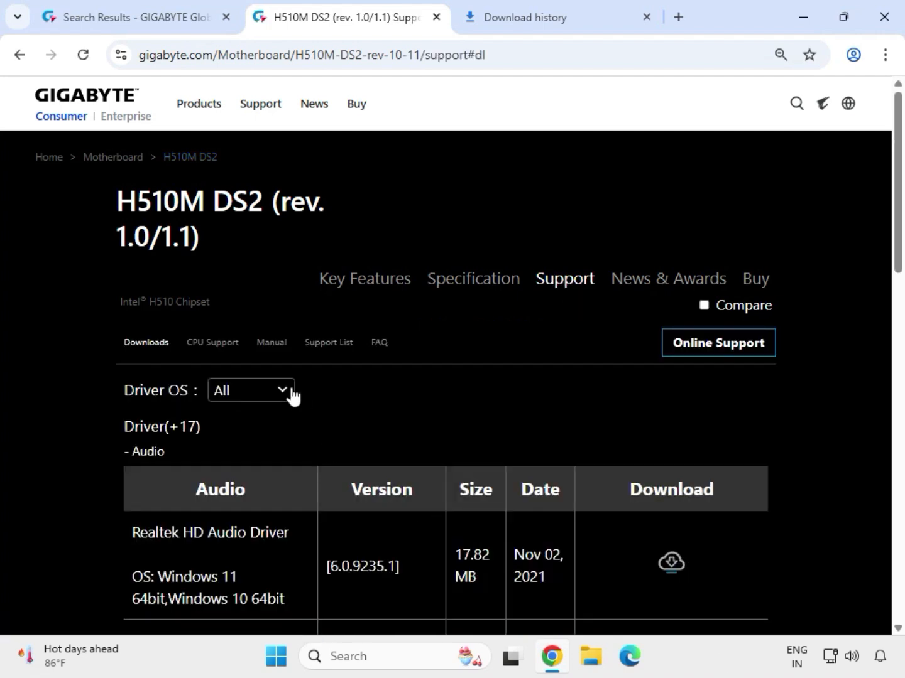
- Set the Driver OS to Windows 11 64bit and download the Realtek HD Audio Driver
click(262, 394)
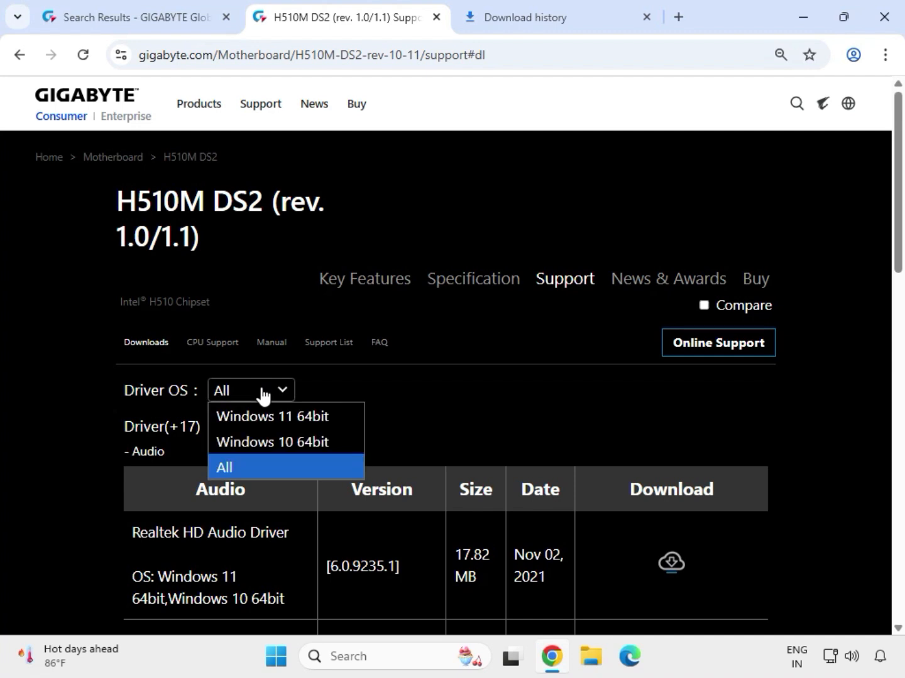
click(293, 415)
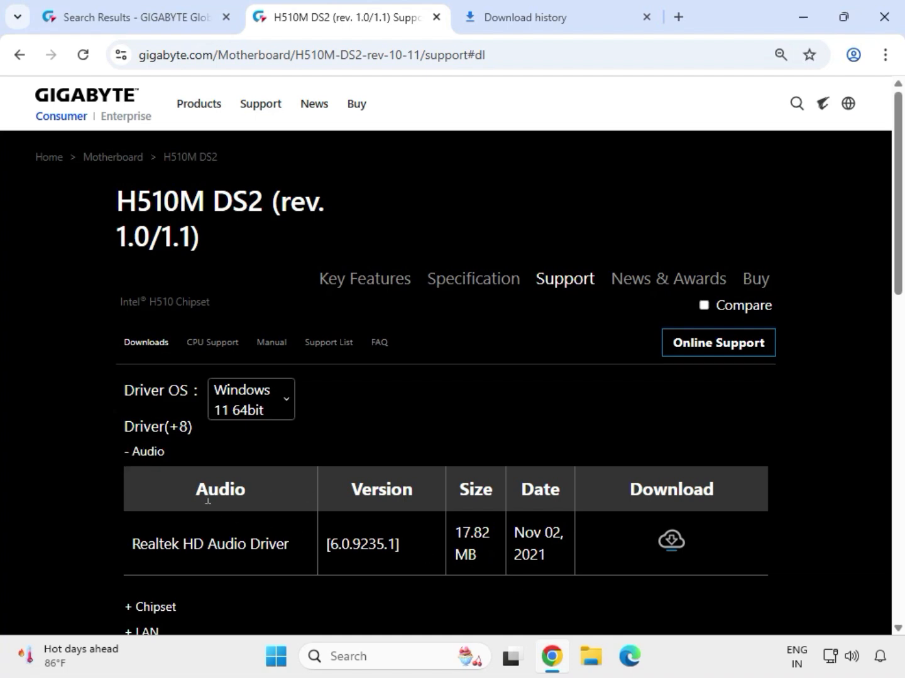
drag(166, 451, 136, 451)
drag(132, 544, 585, 552)
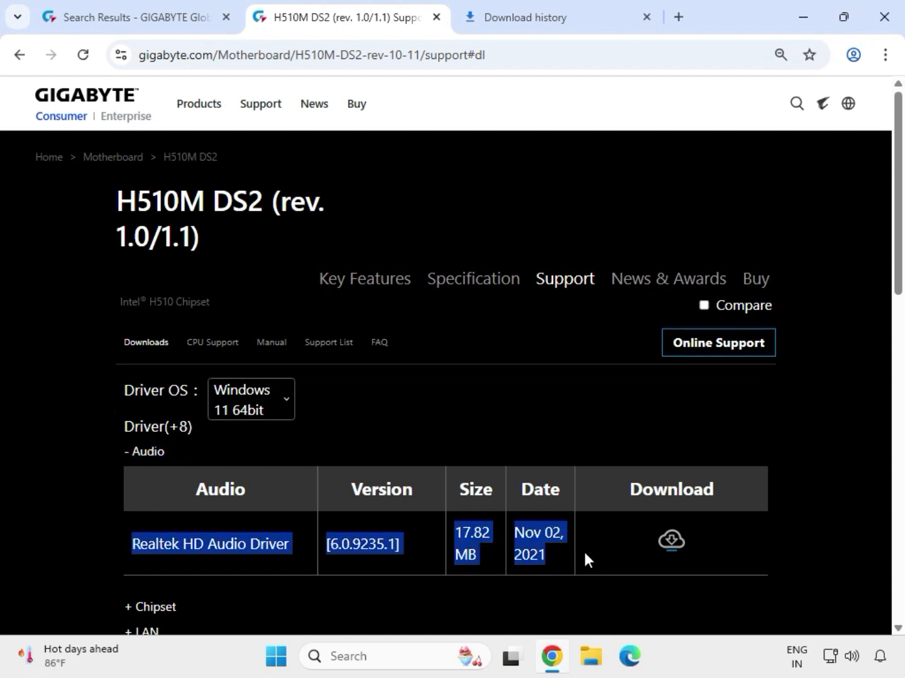
click(670, 541)
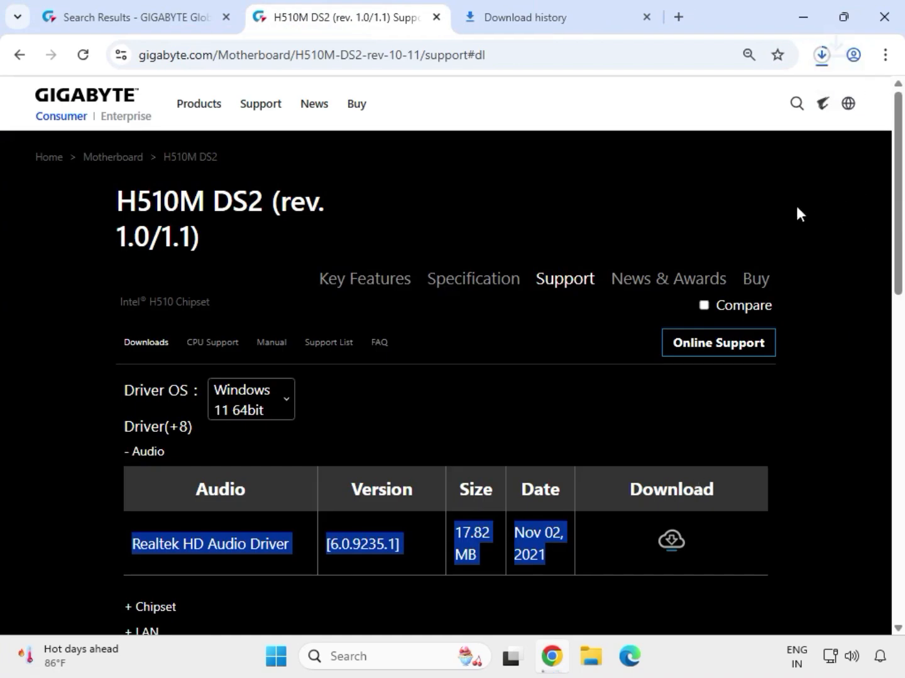
- Expand the Chipset drivers and download the Intel INF installation and Intel Serial I/O driver
scroll(549, 350, down, 2)
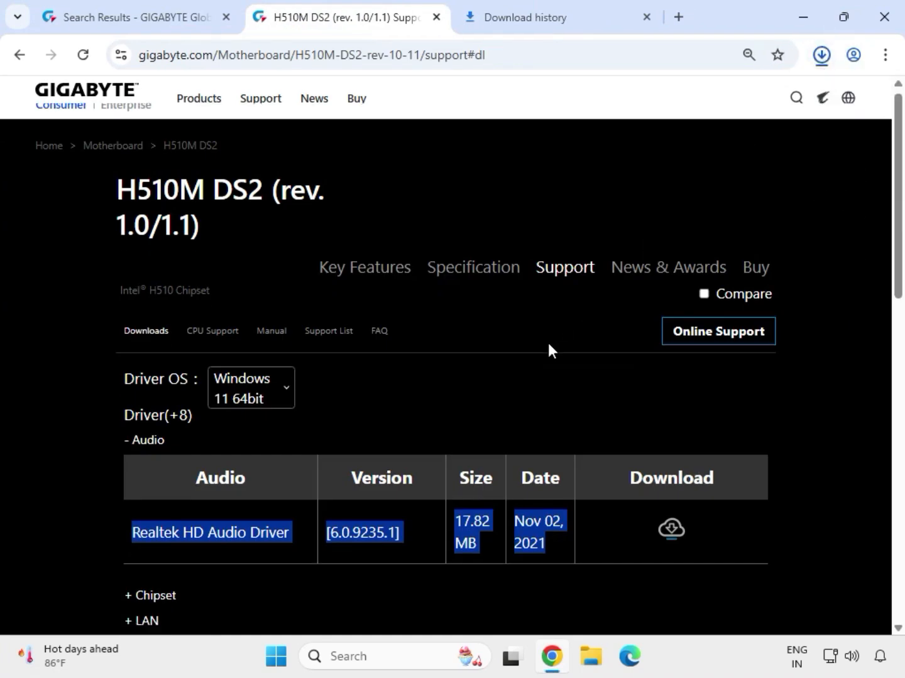
double_click(138, 519)
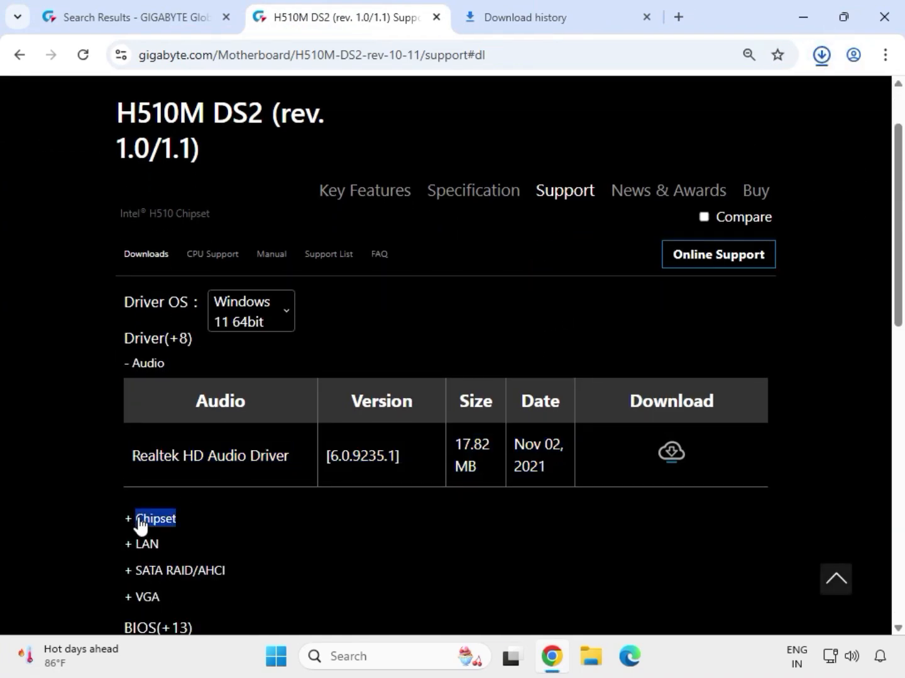
drag(134, 495, 324, 506)
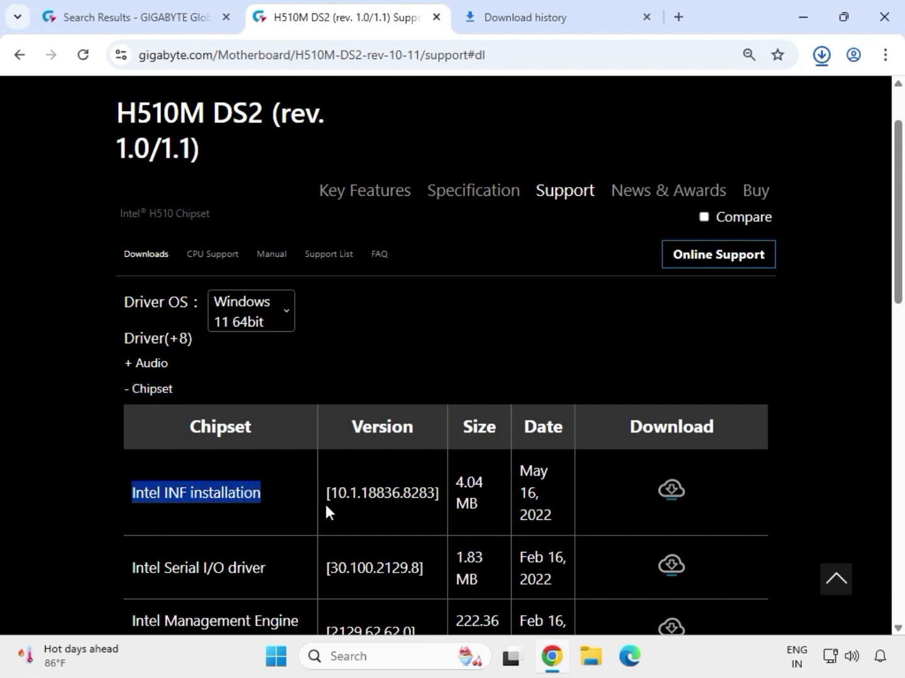
click(662, 496)
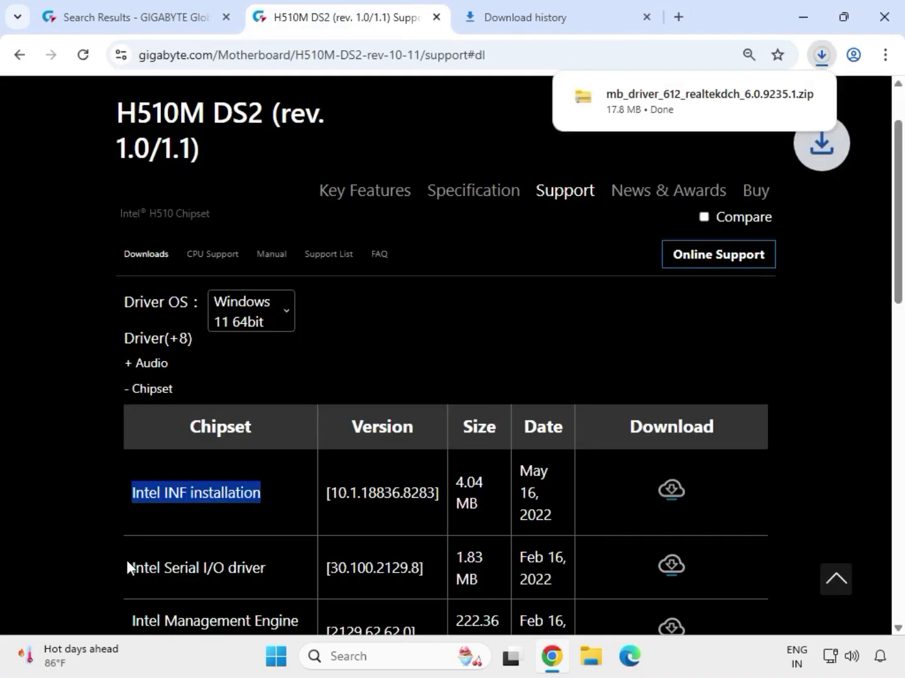
drag(127, 563, 280, 569)
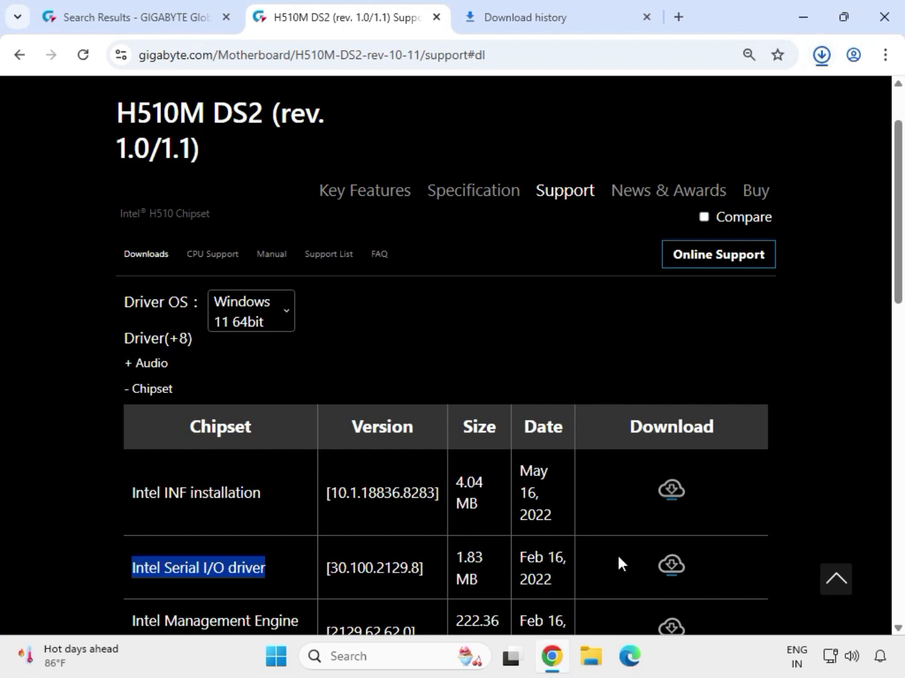
click(671, 568)
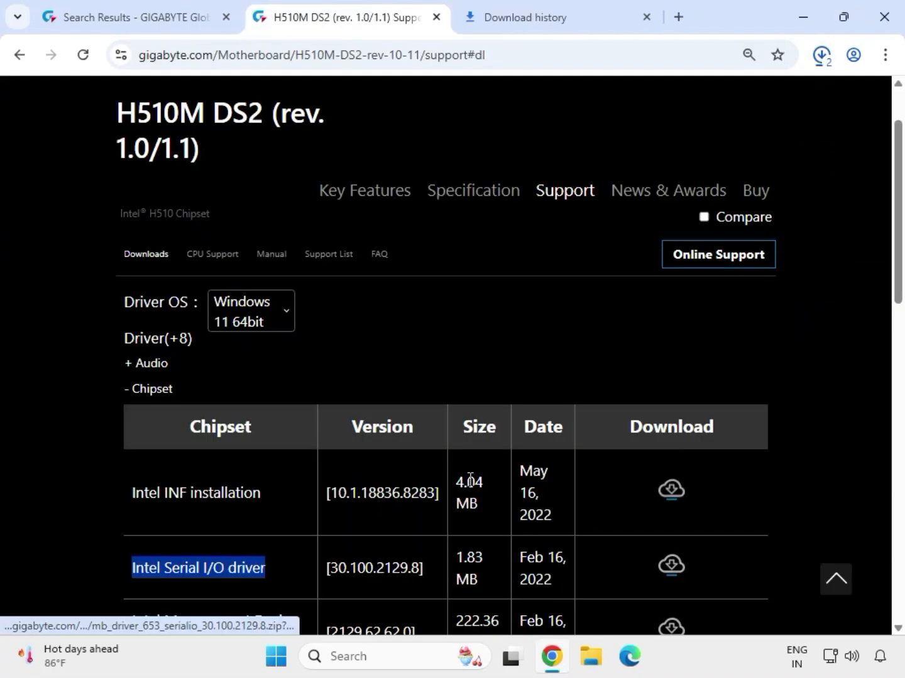
- Expand the LAN drivers and download the Realtek LAN Driver
scroll(470, 481, down, 4)
click(146, 391)
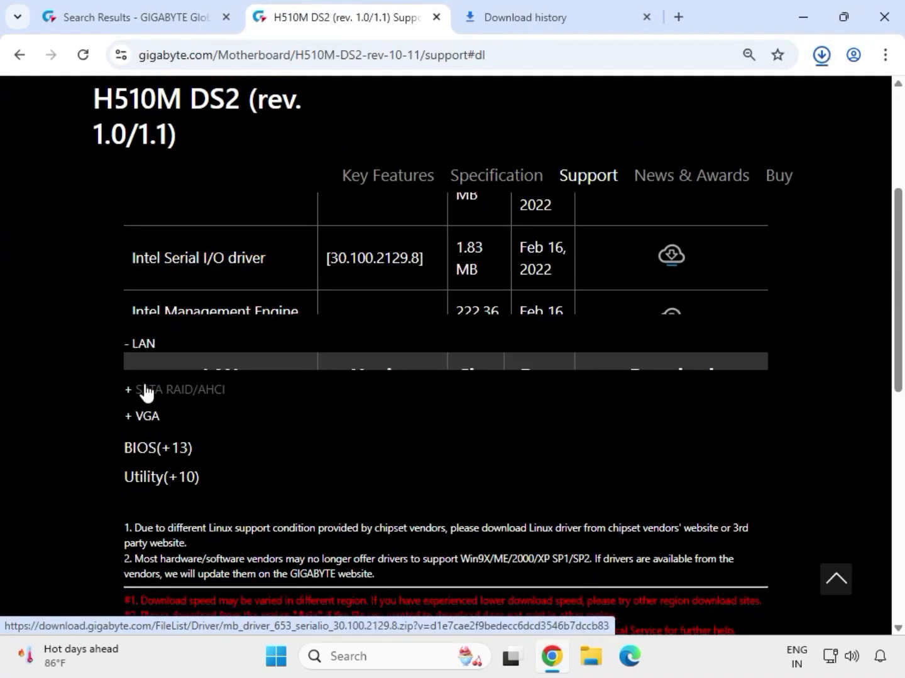
scroll(144, 384, up, 3)
drag(130, 377, 668, 388)
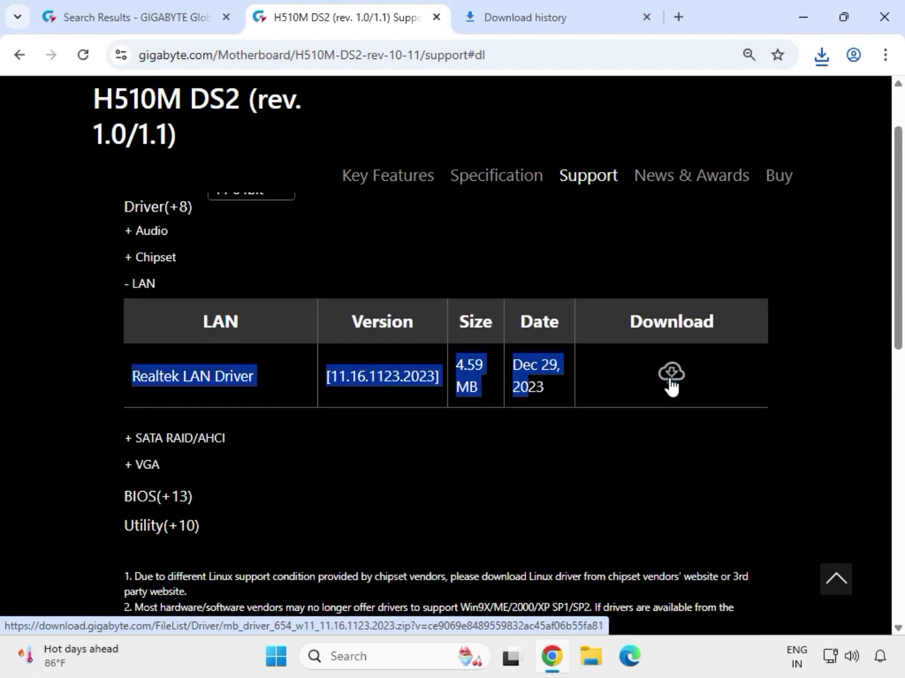
click(670, 376)
- Expand the VGA drivers and download the Intel Graphic Driver
click(157, 464)
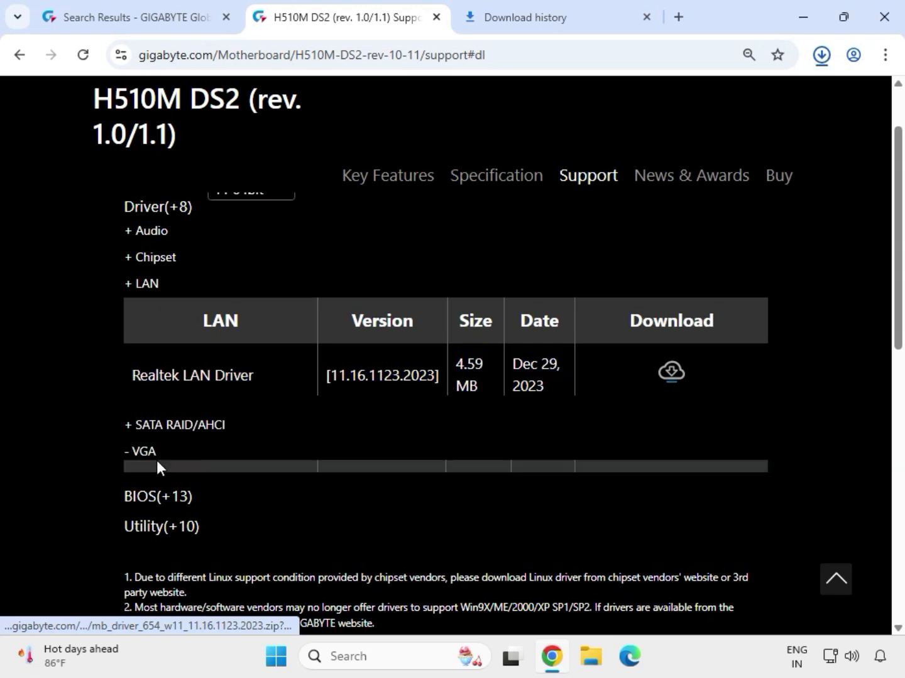
drag(132, 427, 619, 433)
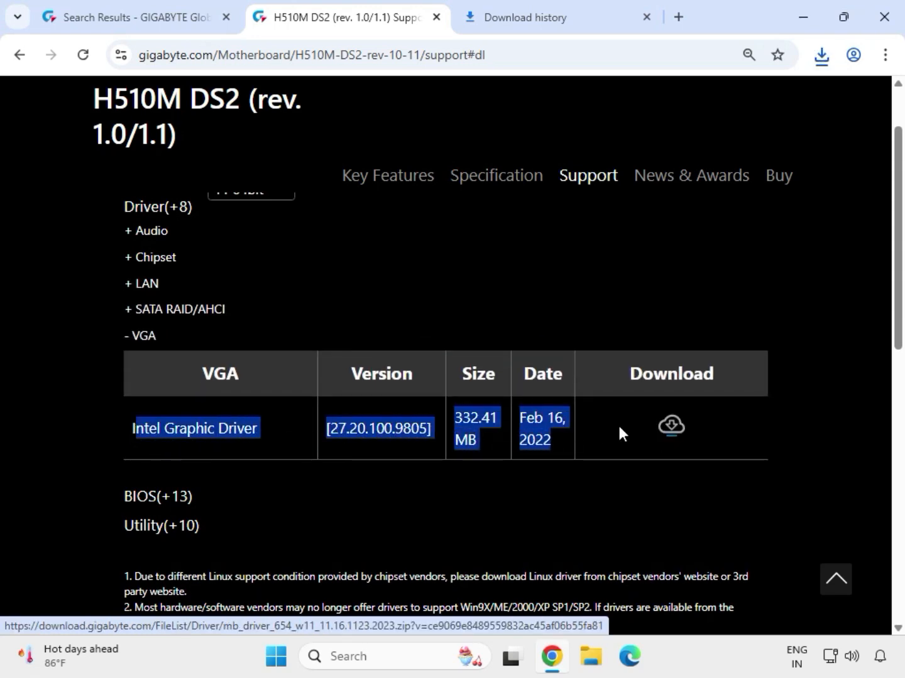
click(671, 428)
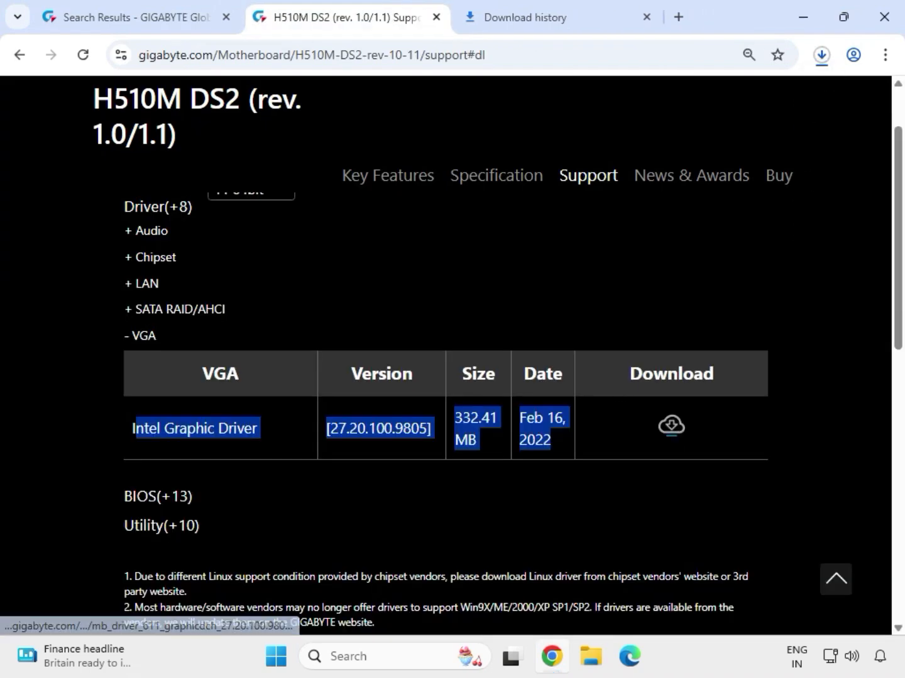
- Open the Downloads folder in File Explorer from the browser's recent download history
click(823, 56)
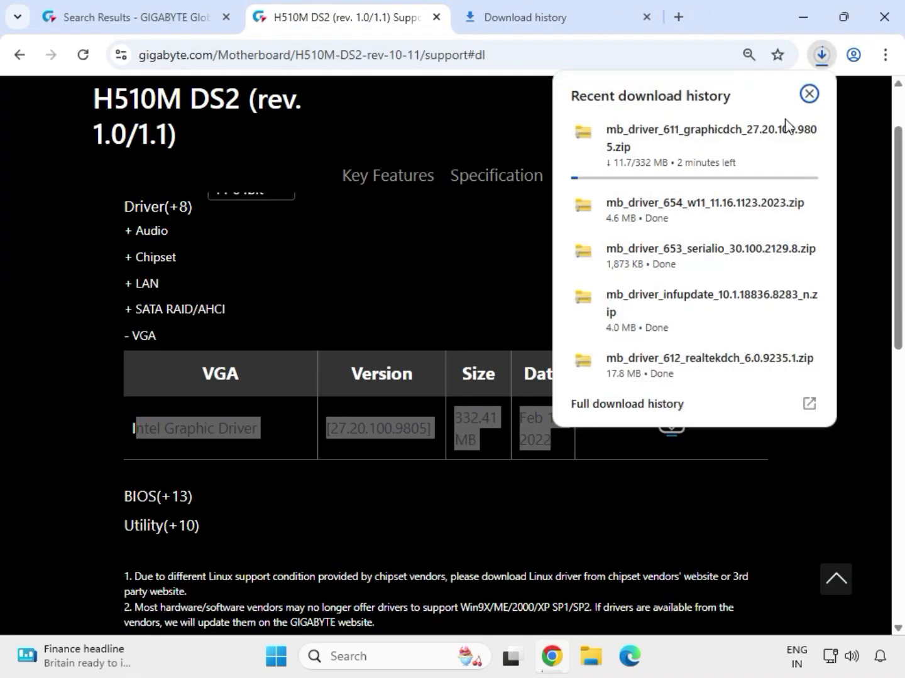
click(773, 207)
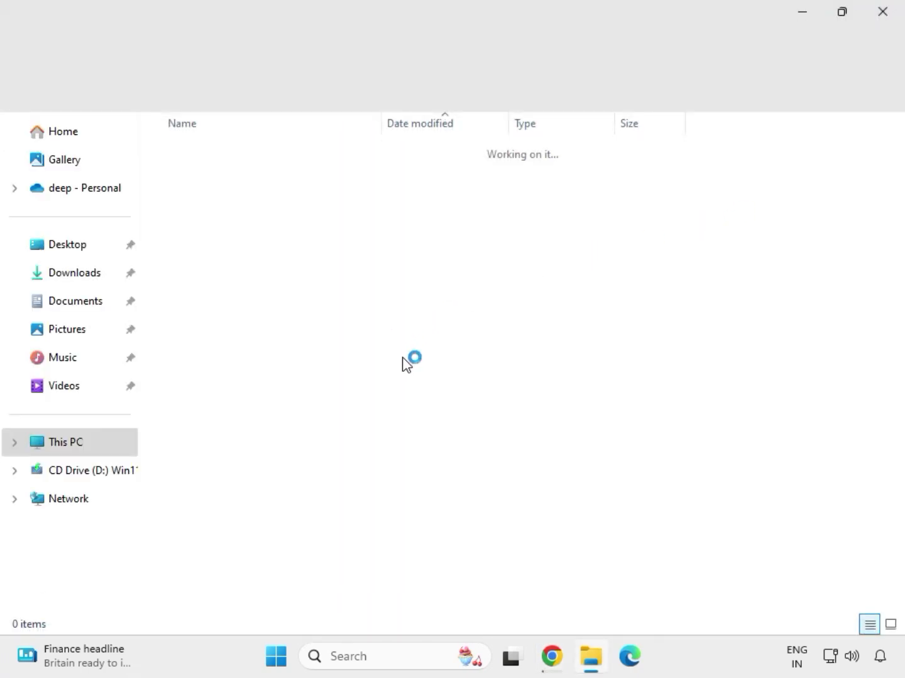
drag(403, 354, 304, 189)
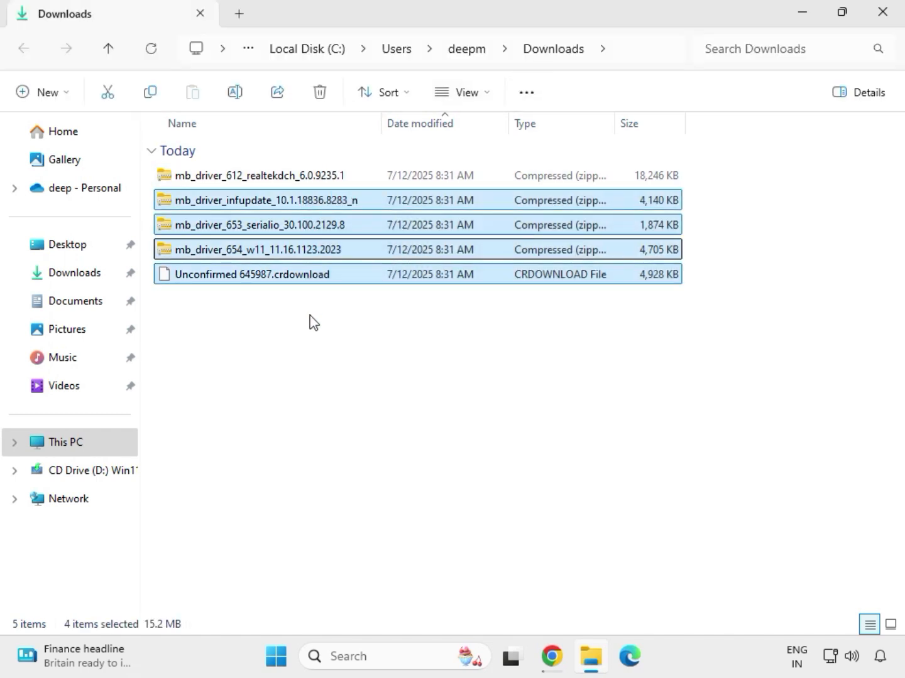
click(207, 280)
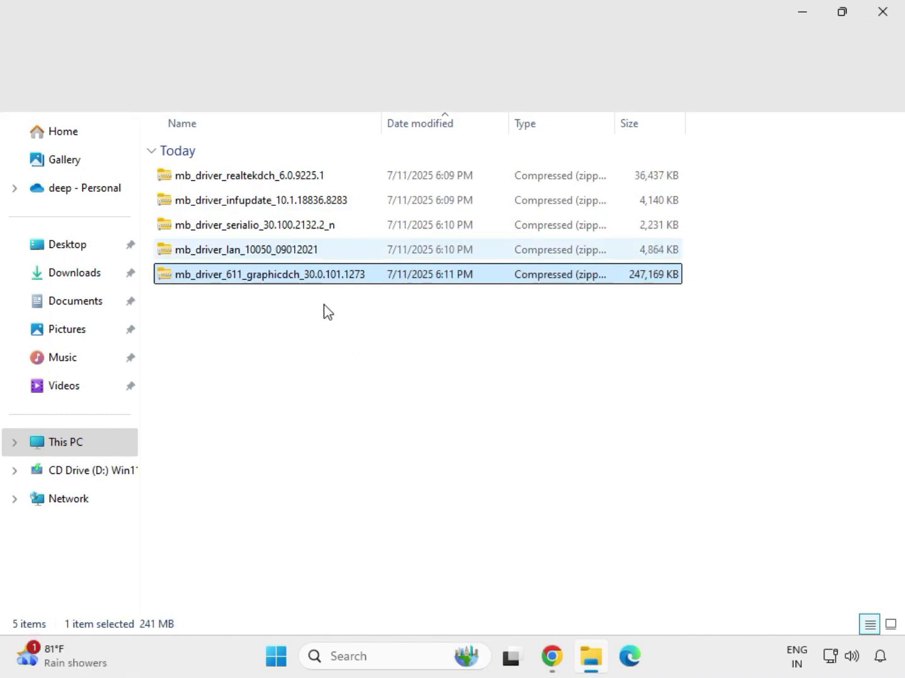
- Extract the mb_driver_611_graphicdch_30.0.101.1273 zip to its default folder and close the extracted folder window
drag(313, 302, 280, 167)
click(316, 278)
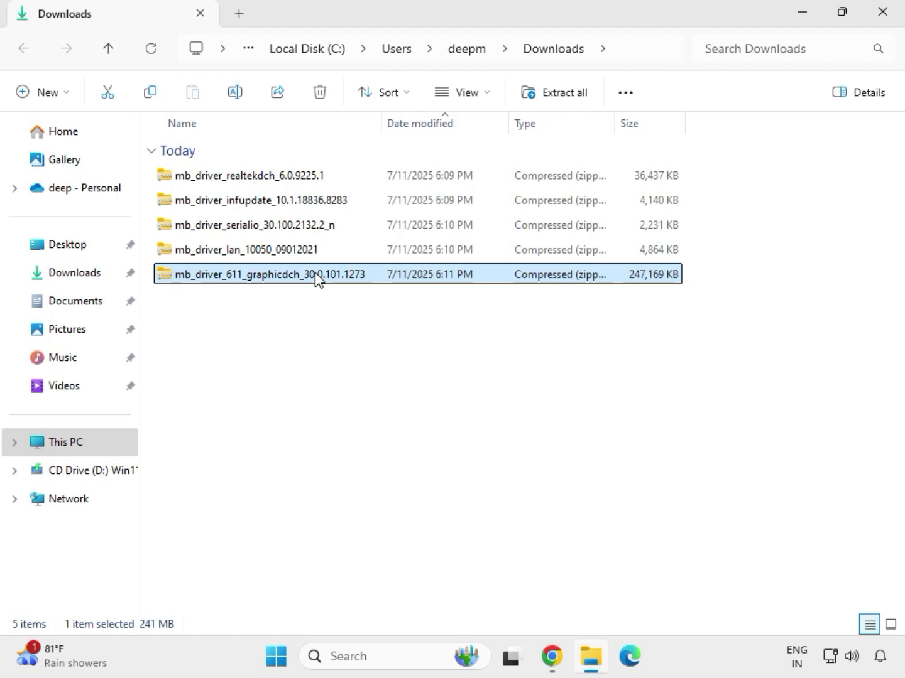
right_click(315, 278)
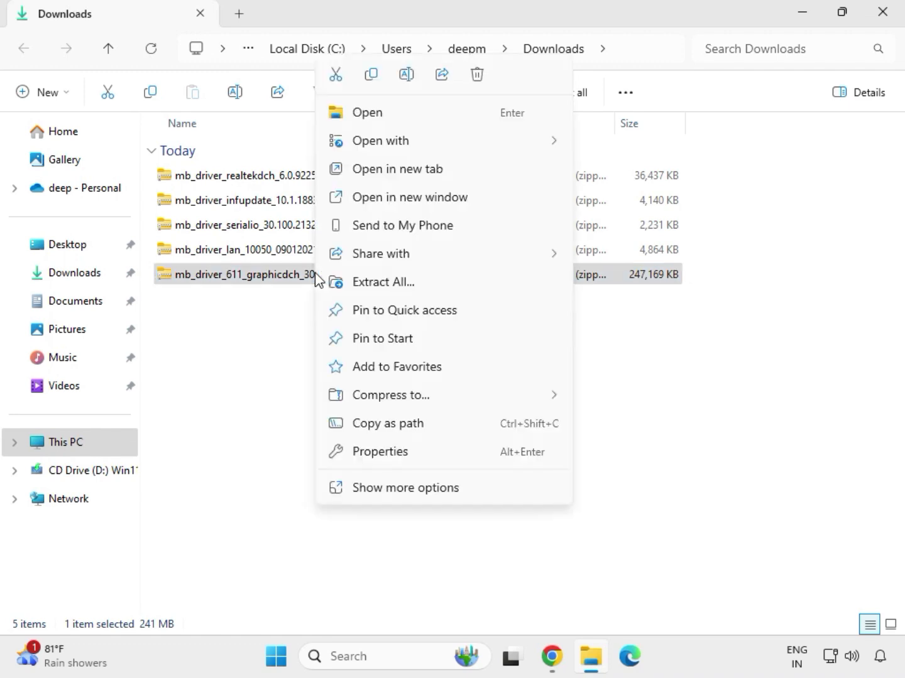
click(406, 491)
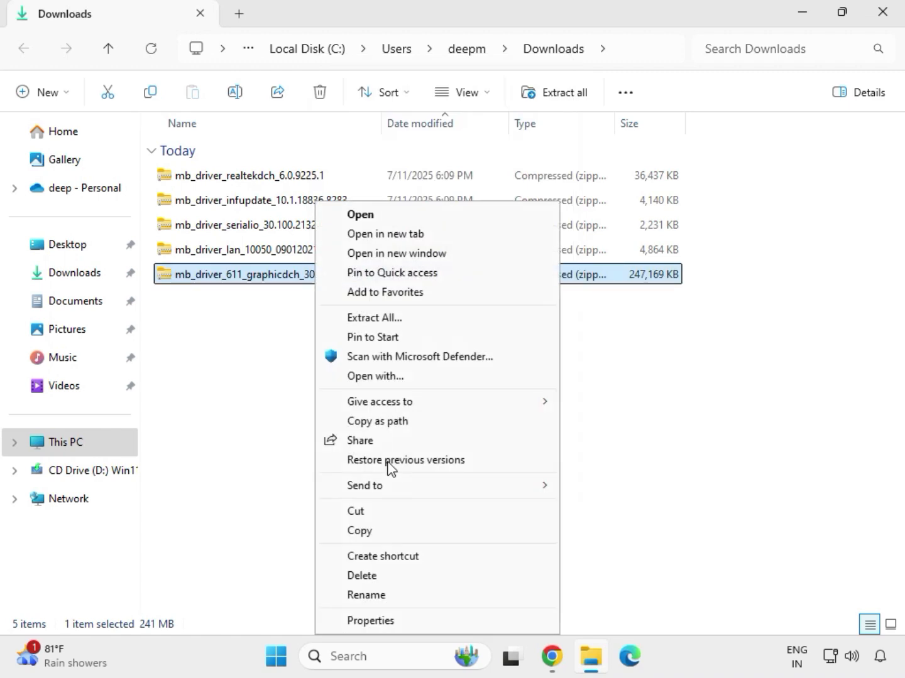
click(382, 320)
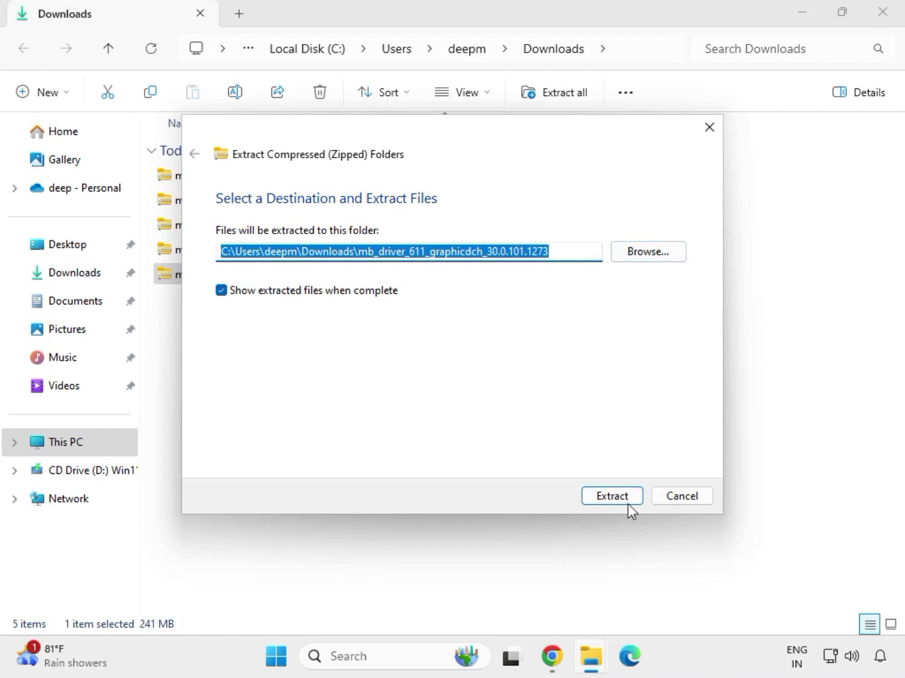
click(613, 496)
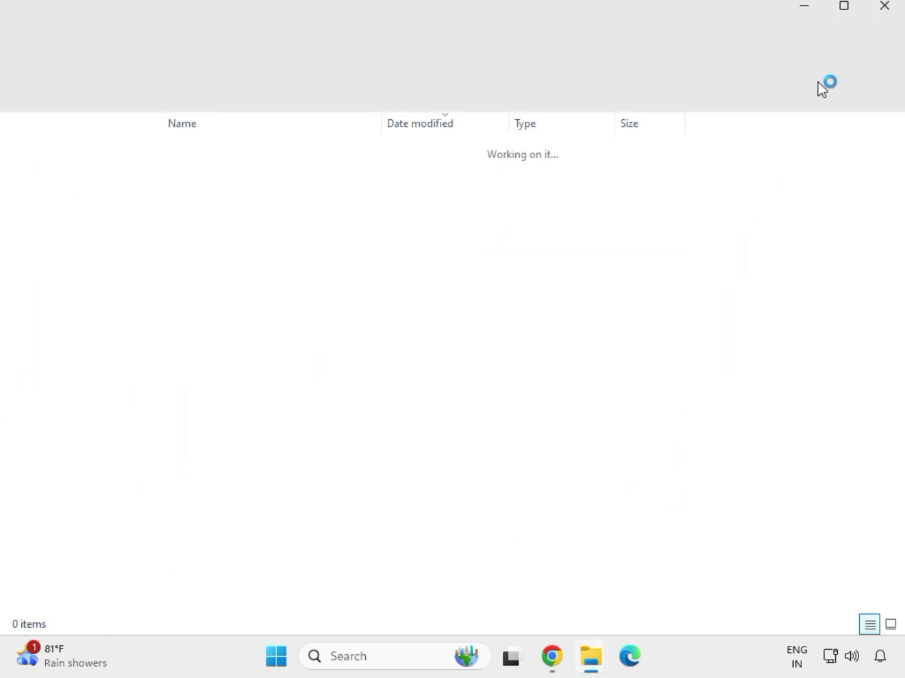
click(882, 13)
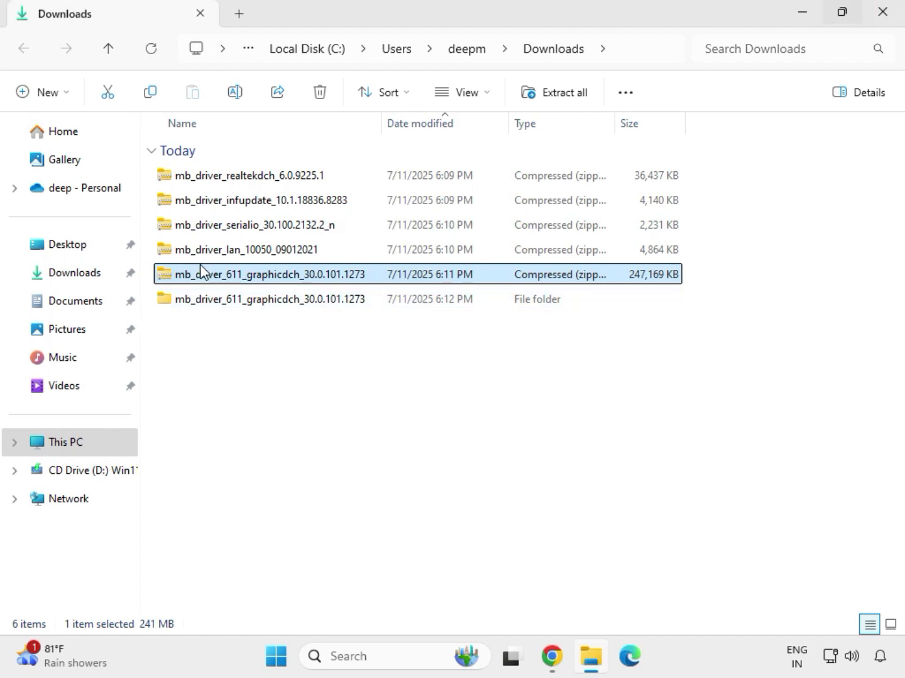
- Extract the mb_driver_lan_10050_09012021 zip to its default folder and close the extracted folder window
click(227, 253)
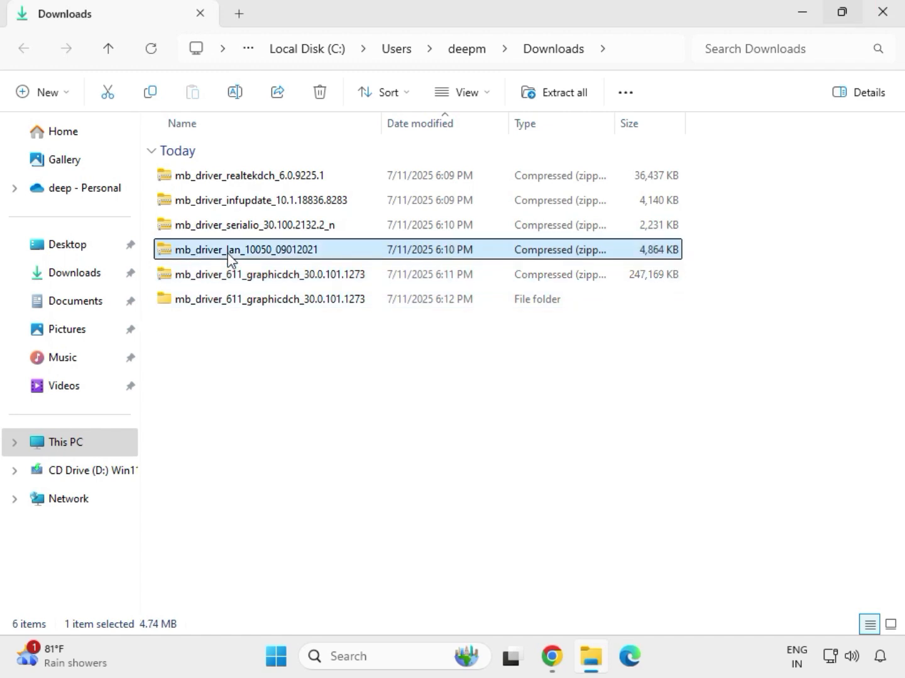
right_click(227, 253)
click(300, 494)
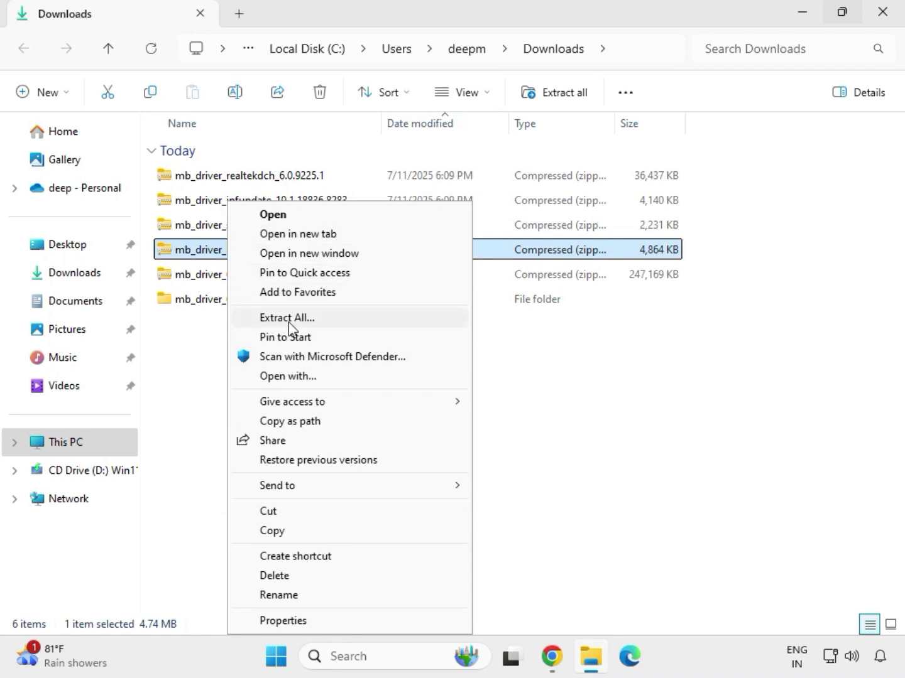
click(286, 321)
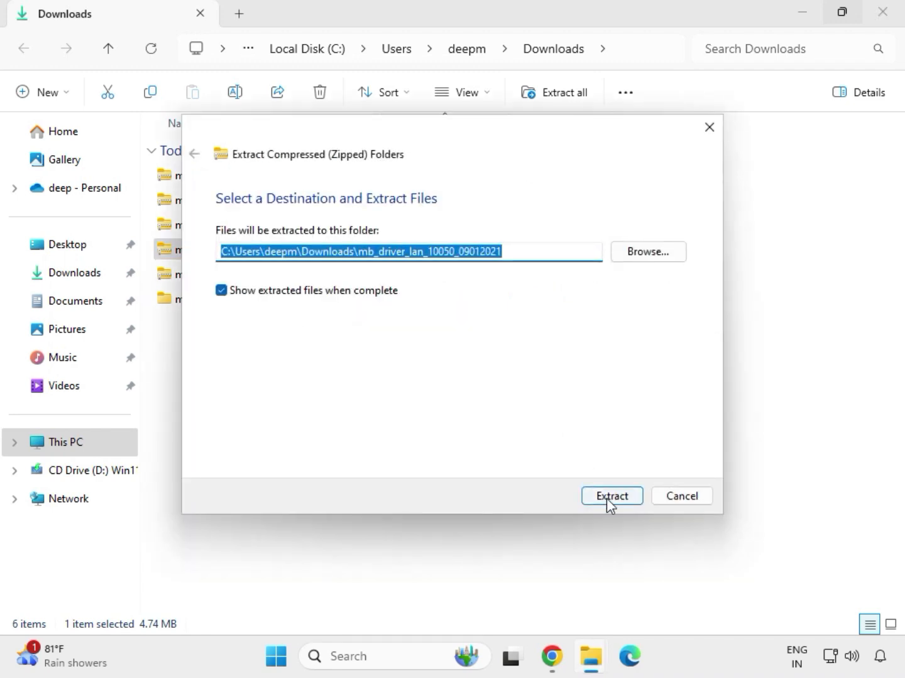
click(607, 499)
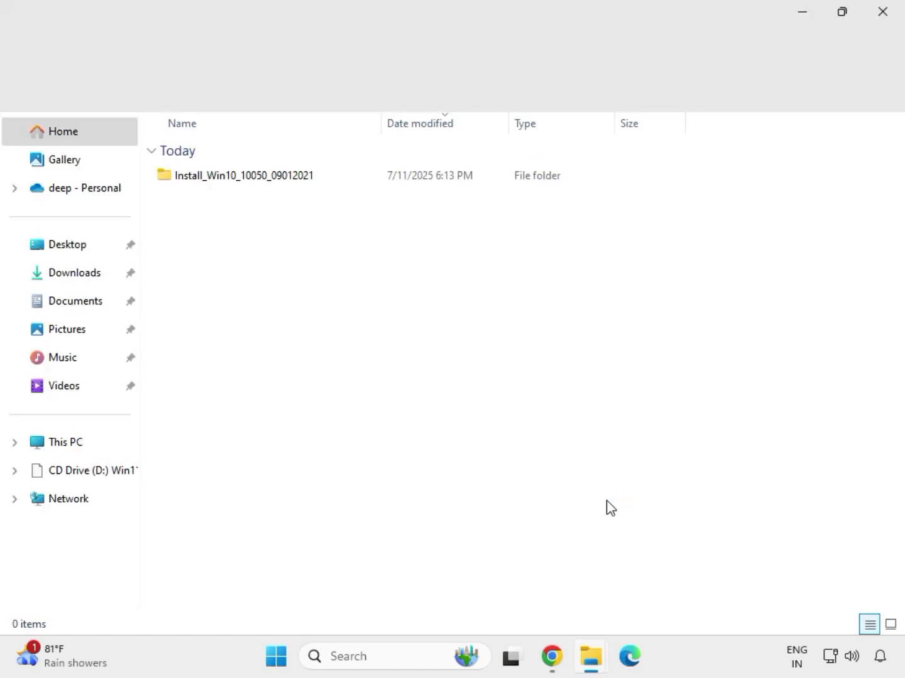
click(886, 17)
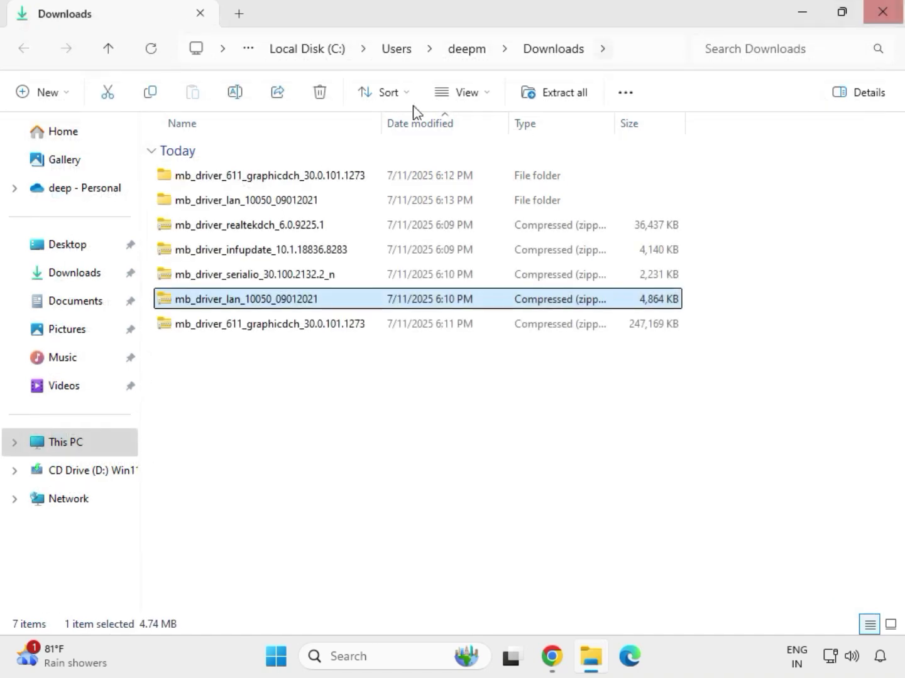
- Extract the mb_driver_serialio_30.100.2132.2_n zip to its default folder and close the extracted folder window
click(225, 280)
right_click(225, 280)
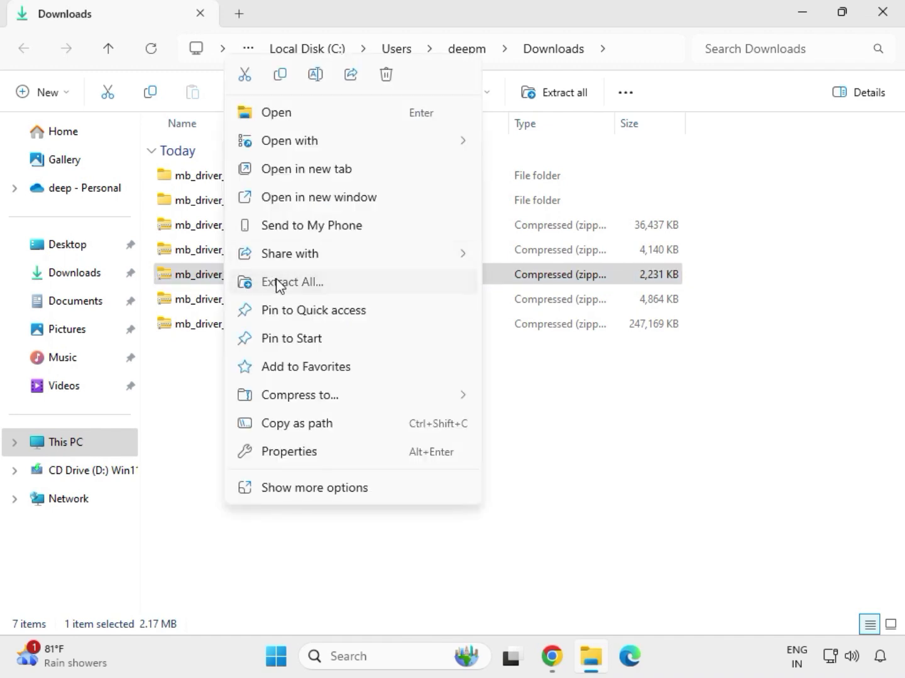
click(279, 284)
click(605, 498)
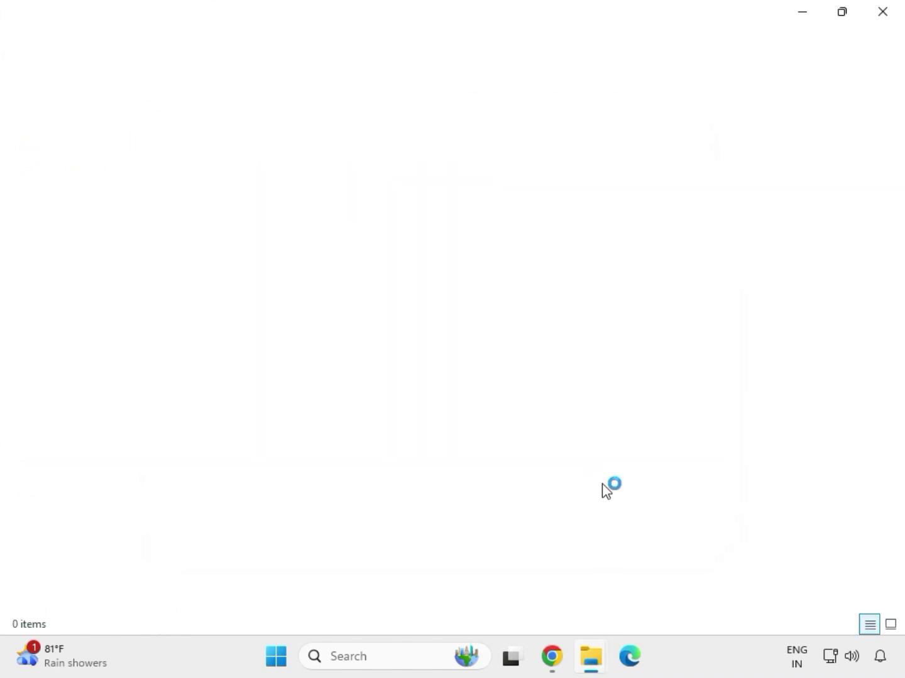
click(883, 15)
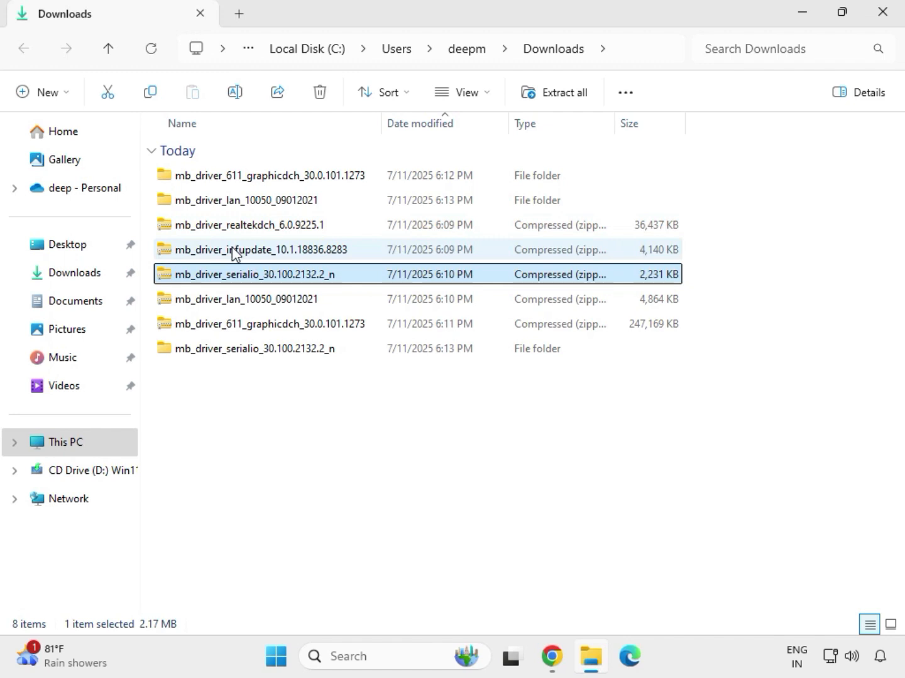
- Extract the mb_driver_infupdate_10.1.18836.8283 zip to its default folder and close the extracted folder window
click(235, 253)
right_click(234, 253)
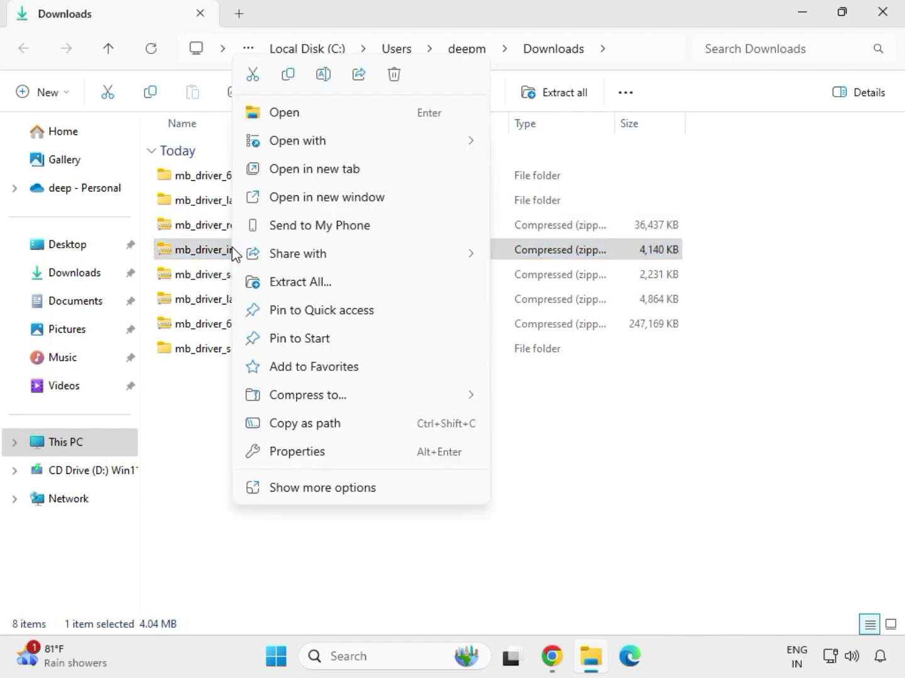
click(318, 282)
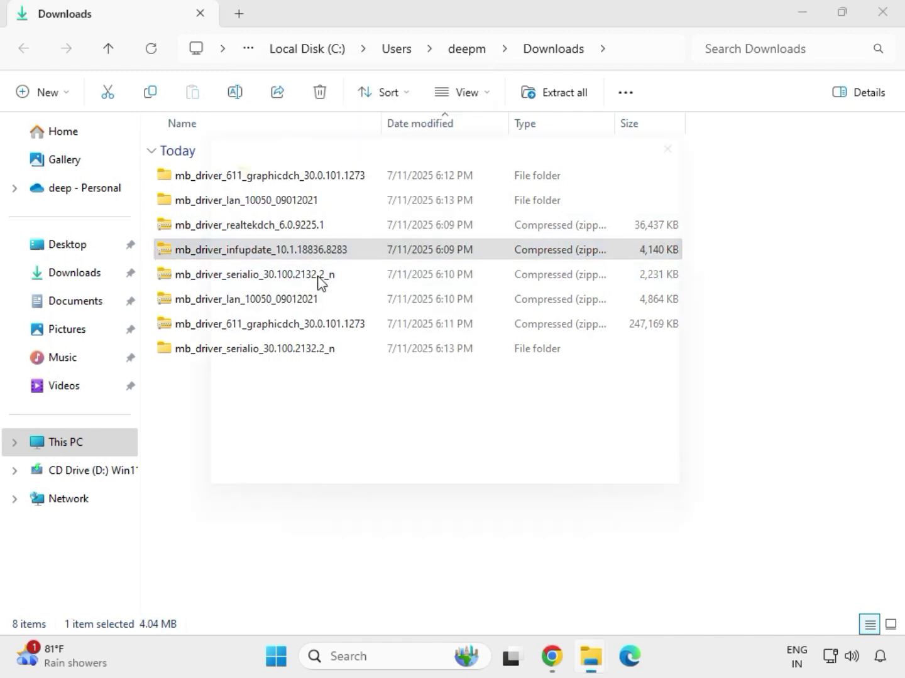
click(602, 498)
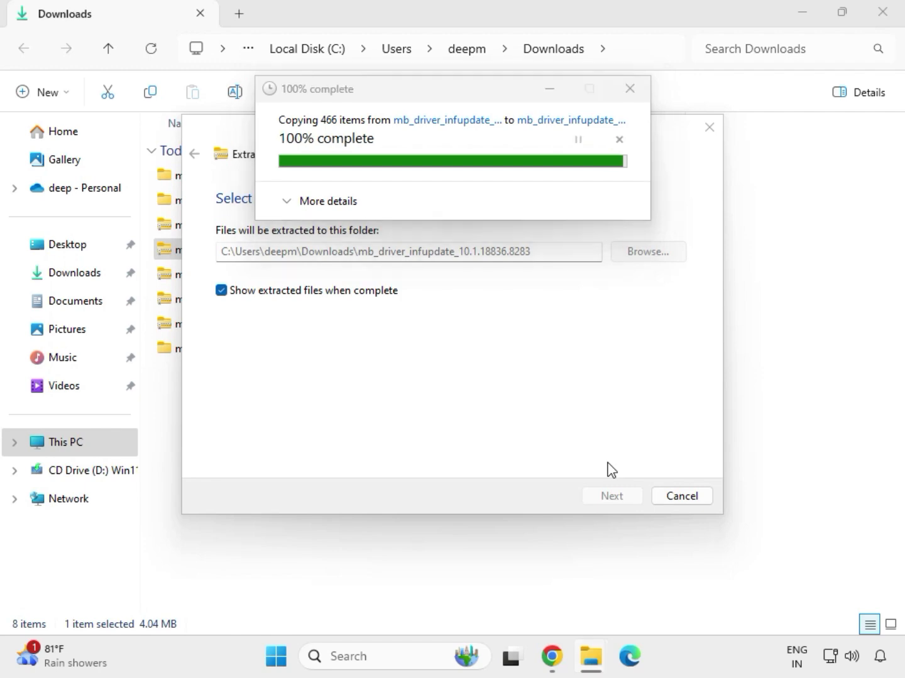
click(883, 14)
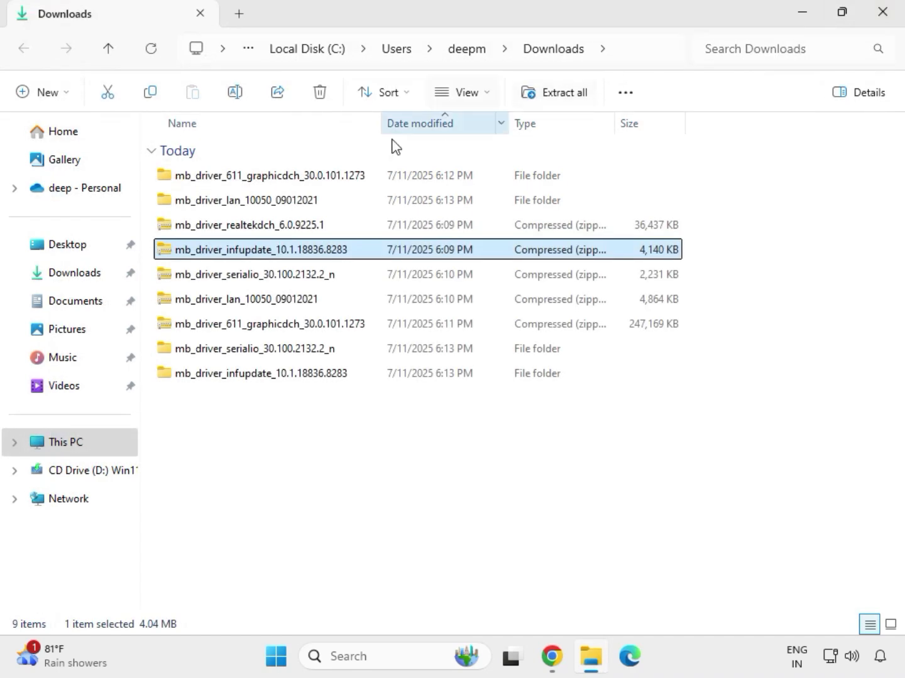
- Extract the mb_driver_realtekdch_6.0.9225.1 zip to its default folder and close the extracted folder window
click(243, 230)
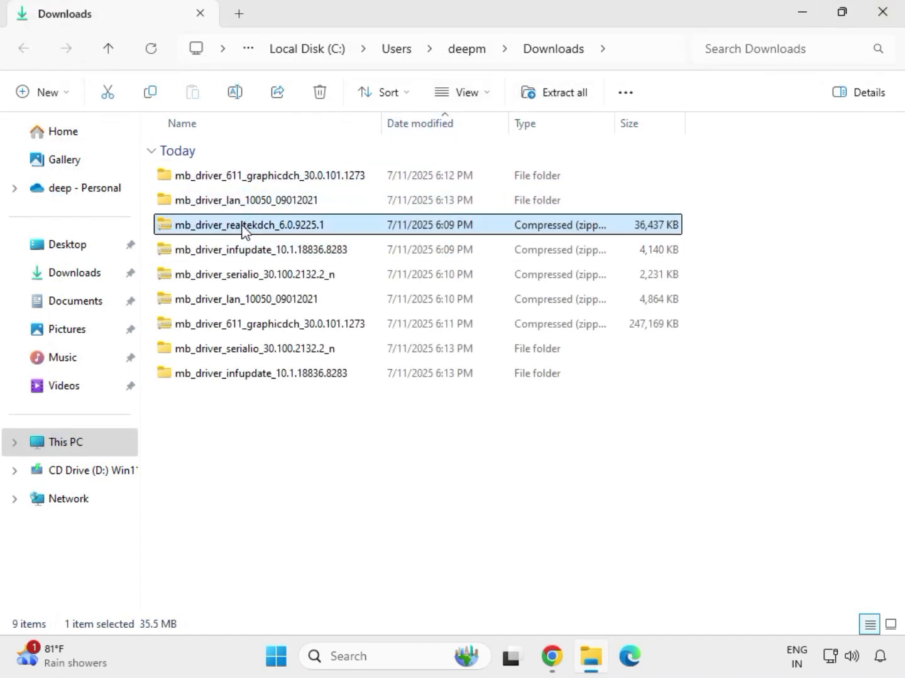
right_click(241, 229)
click(297, 285)
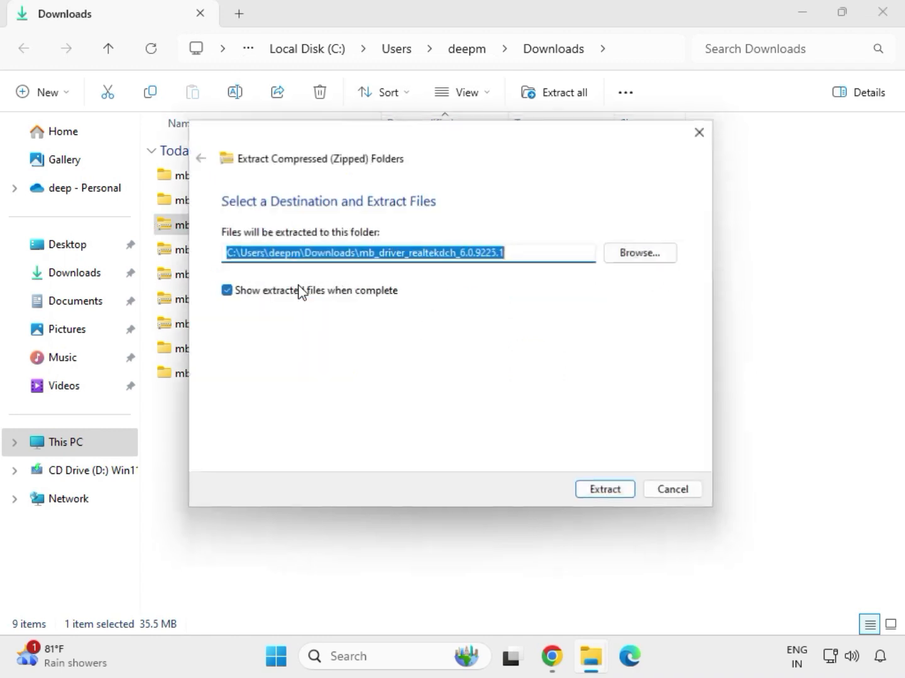
click(590, 496)
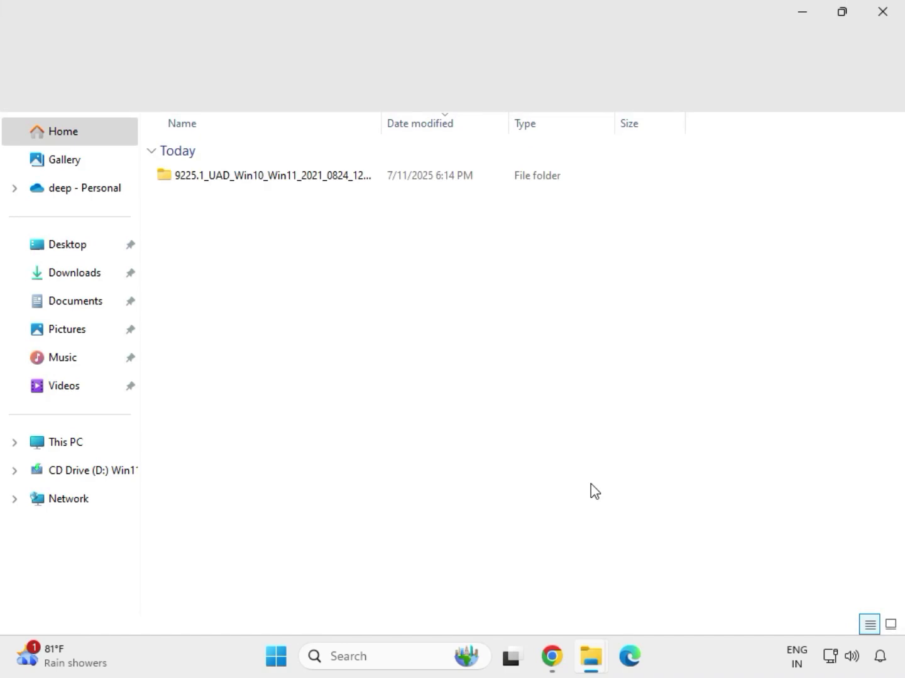
click(882, 19)
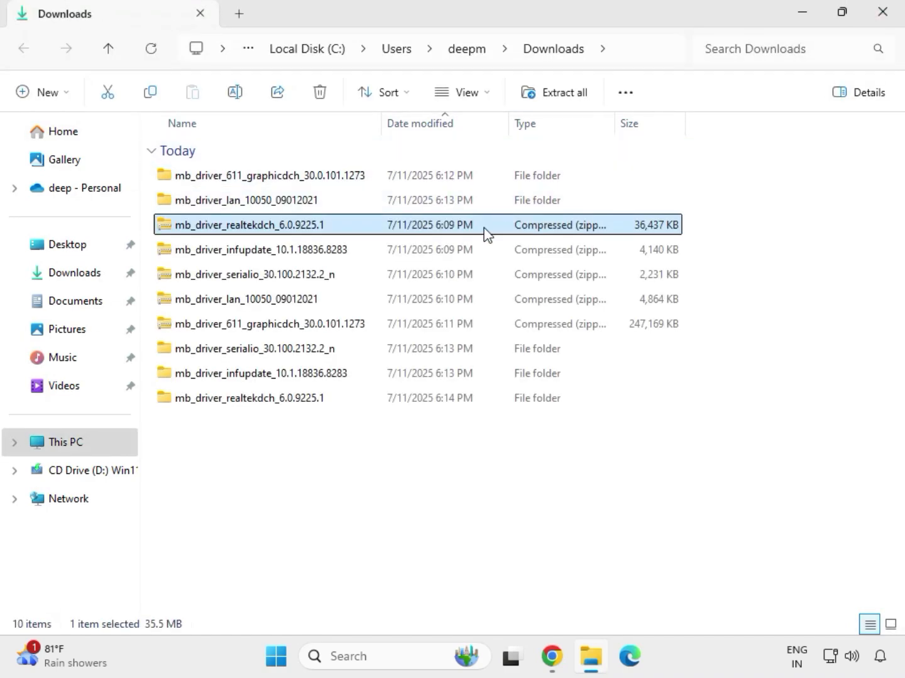
- Refresh the Downloads folder listing
click(440, 498)
right_click(426, 482)
click(401, 465)
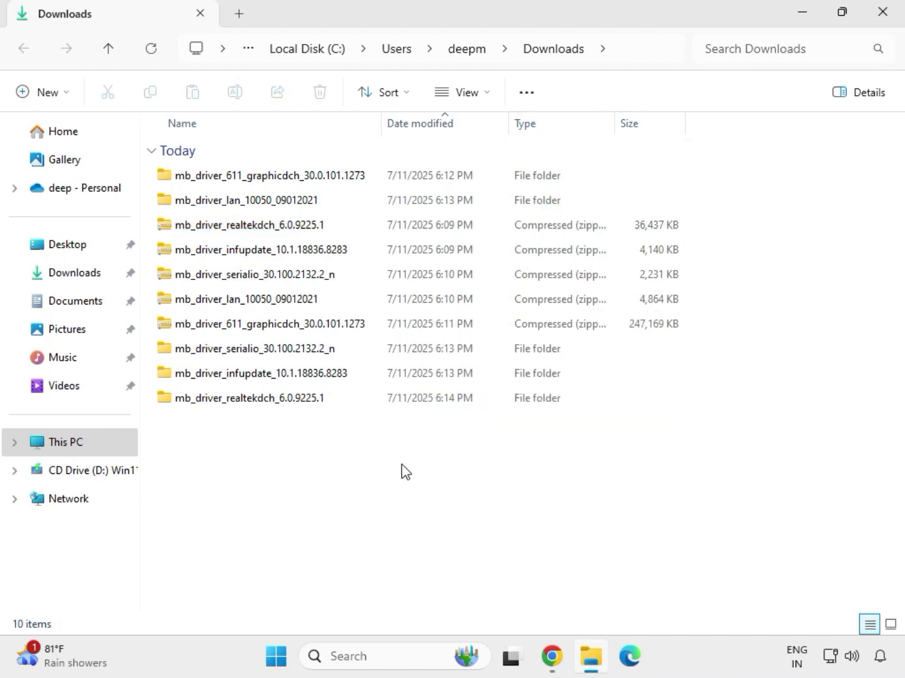
right_click(380, 464)
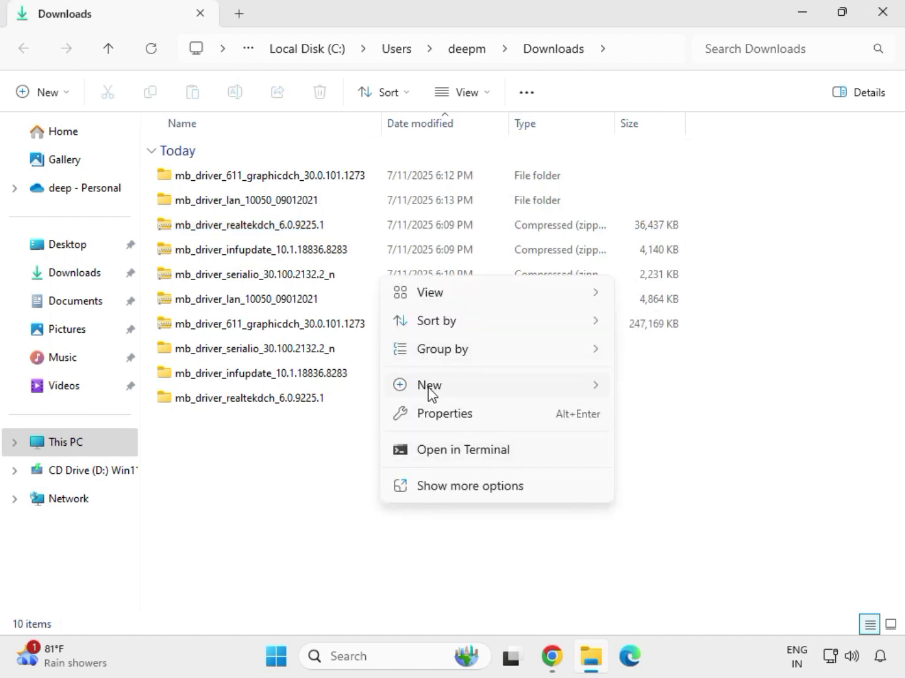
click(357, 450)
right_click(356, 449)
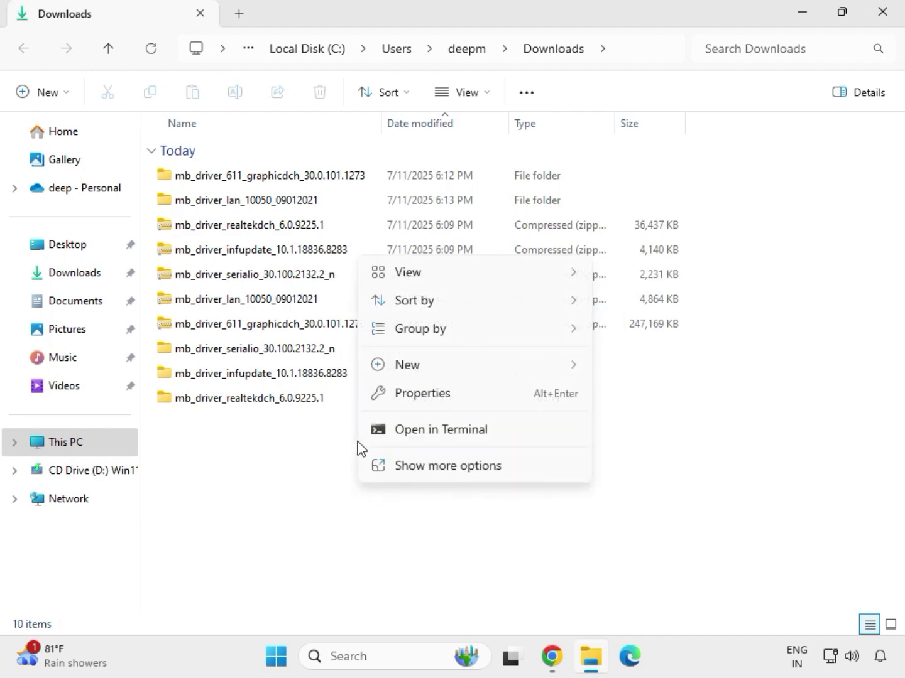
click(412, 463)
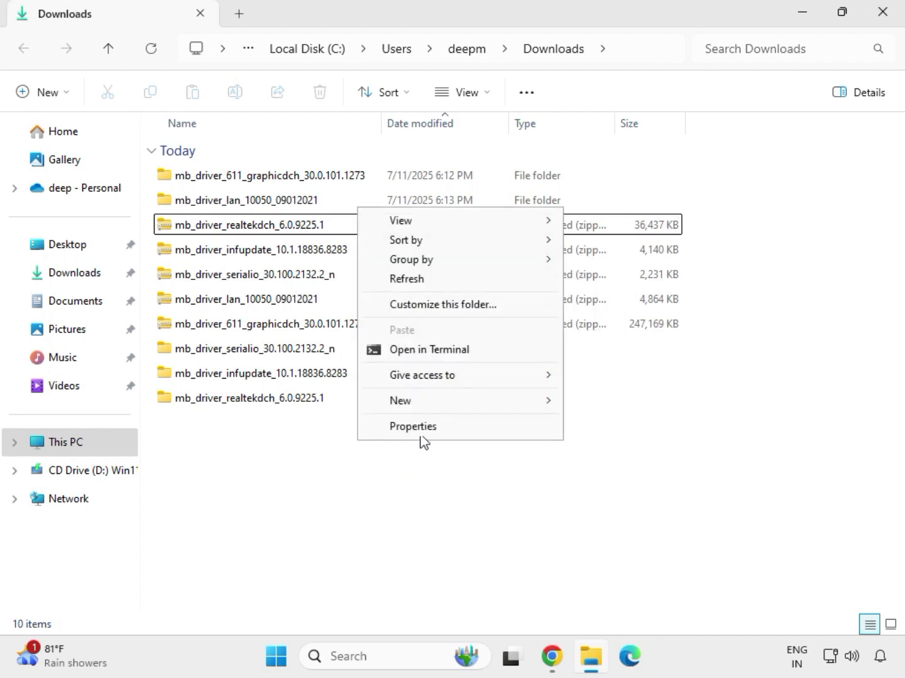
click(415, 282)
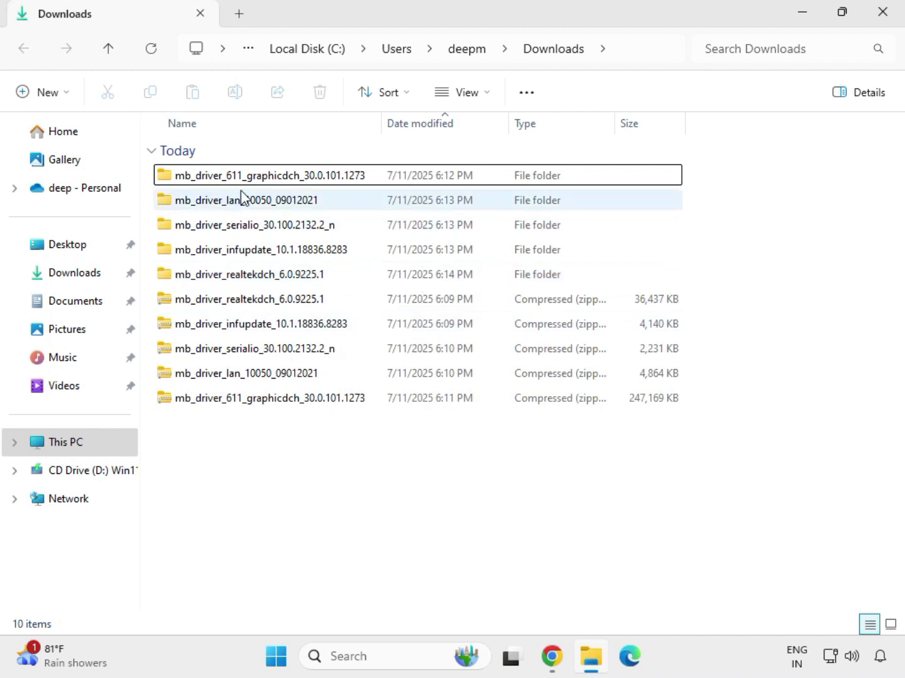
- Open the extracted graphics driver folder and run the mb_driver_611_graphicdch_30.0.101.1273 application as administrator, allowing it to make changes
drag(695, 285, 265, 182)
click(264, 183)
double_click(289, 182)
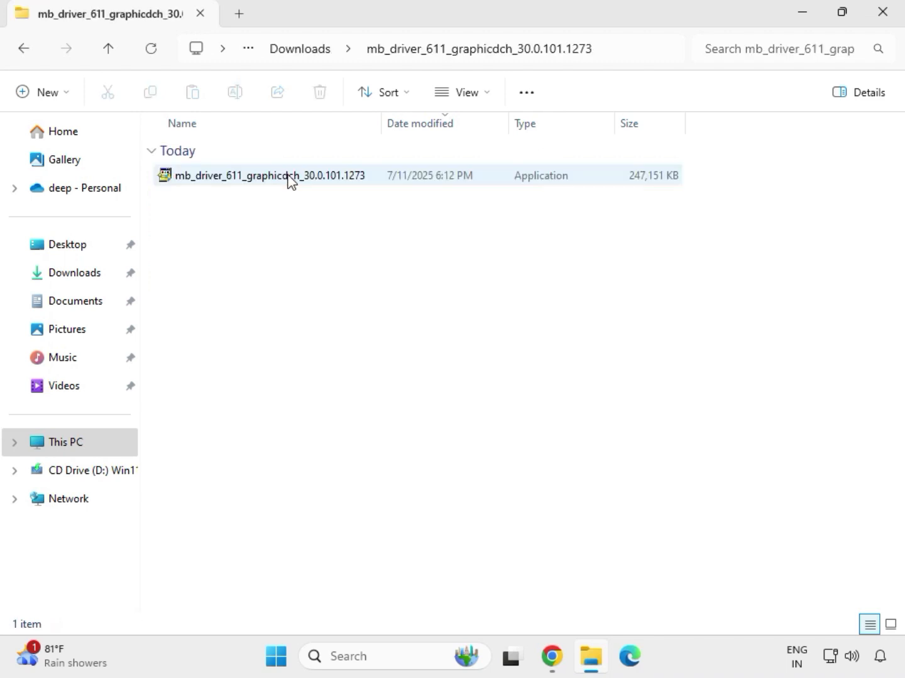
click(253, 183)
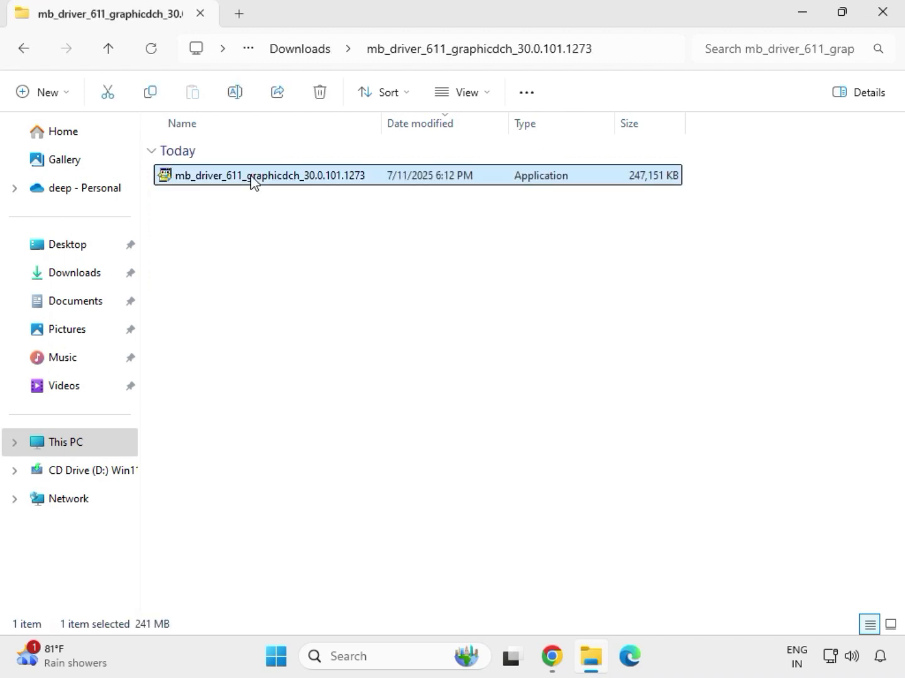
right_click(252, 182)
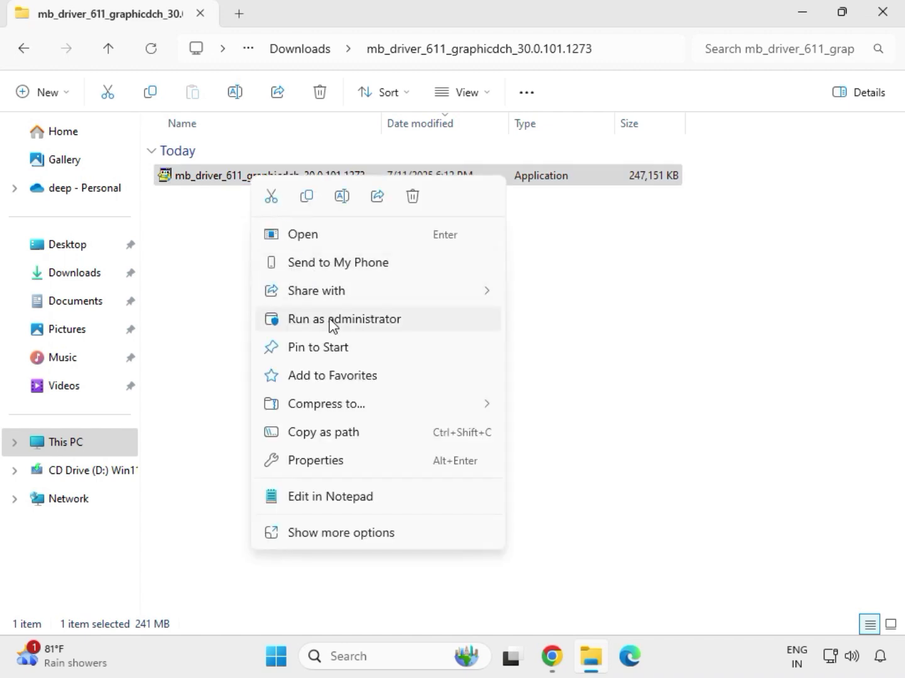
click(333, 320)
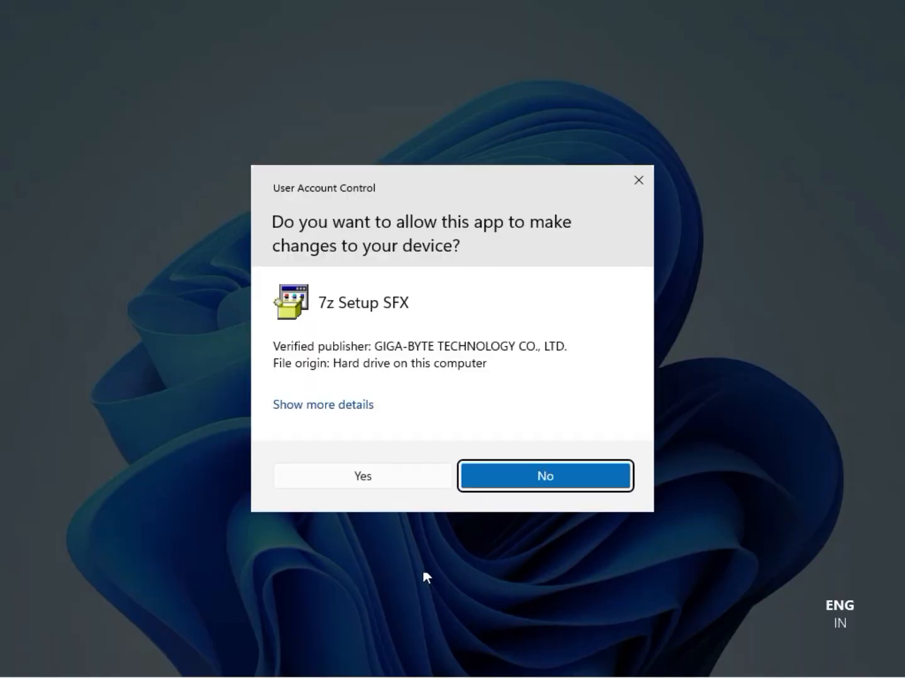
click(378, 477)
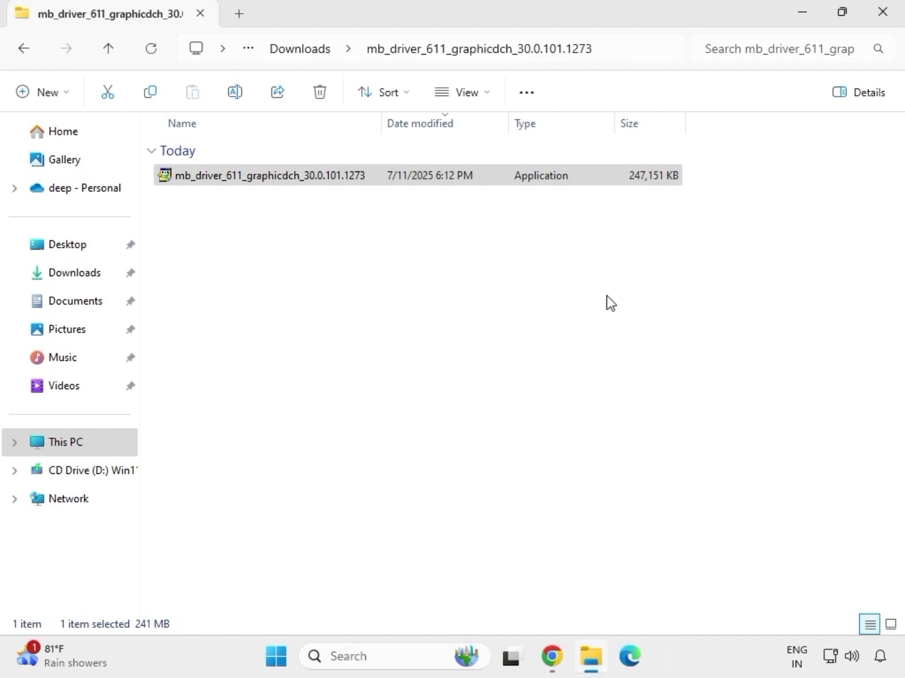
- Close the graphics folder window and reopen the Downloads folder in File Explorer
click(885, 14)
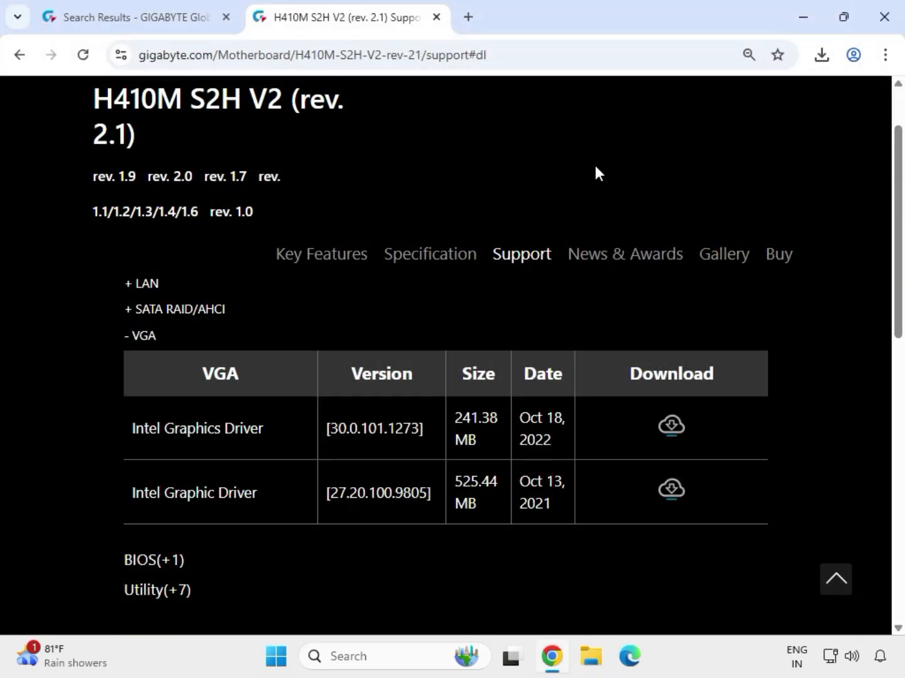
click(592, 664)
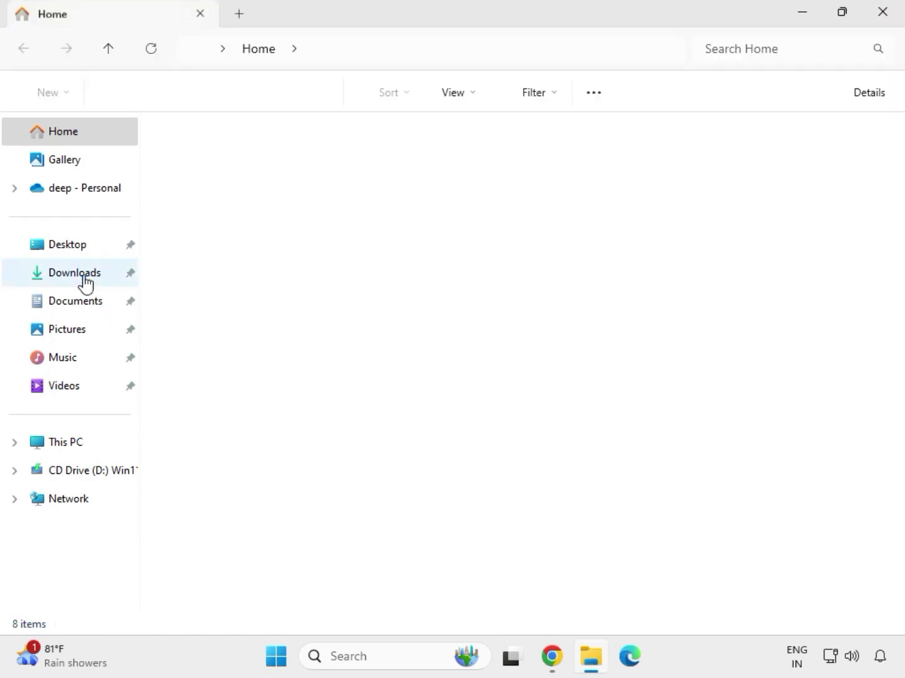
click(82, 274)
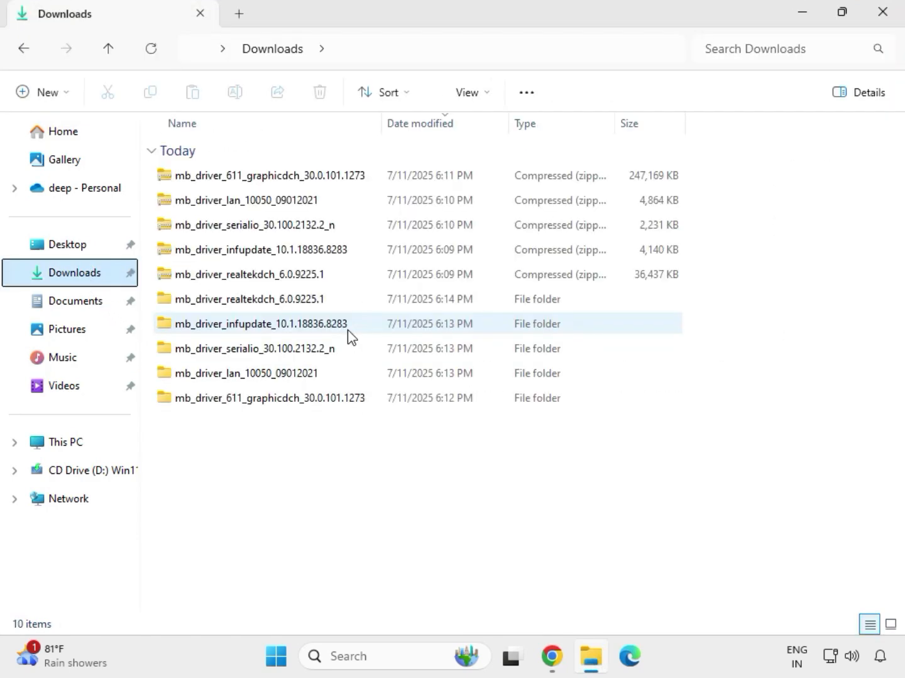
click(257, 302)
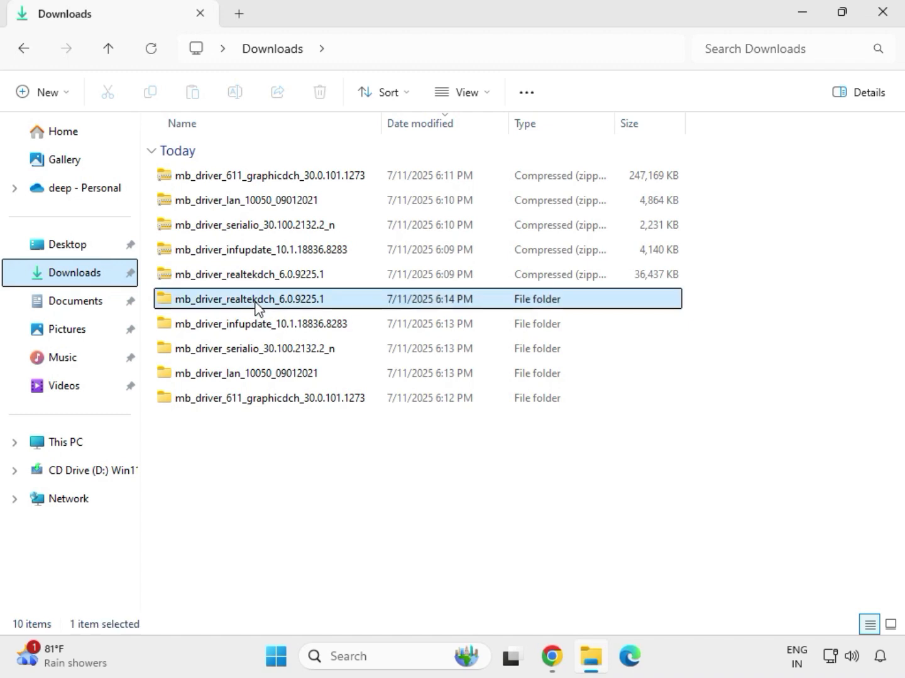
click(294, 402)
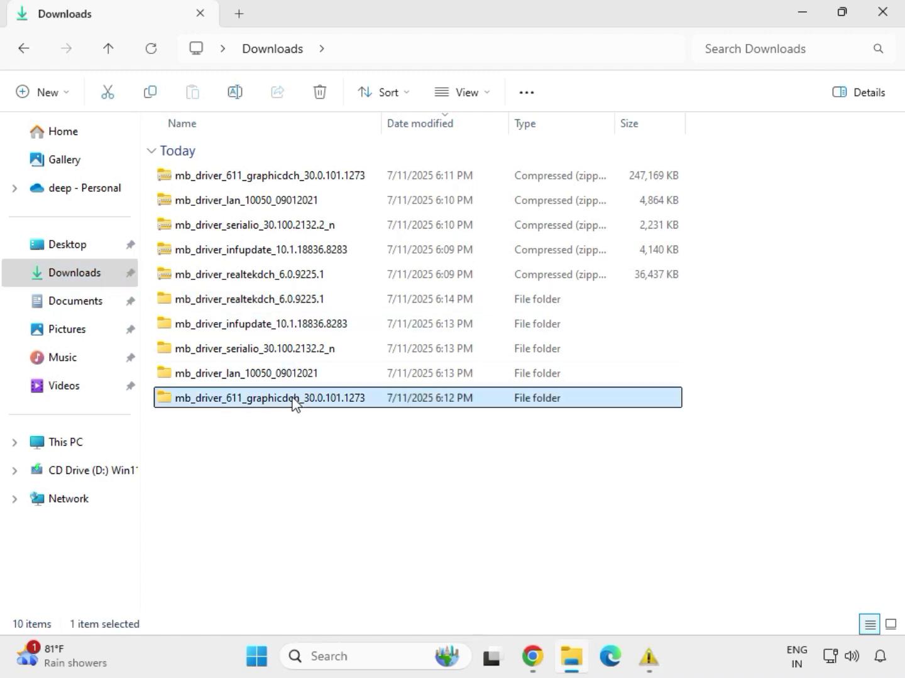
click(279, 374)
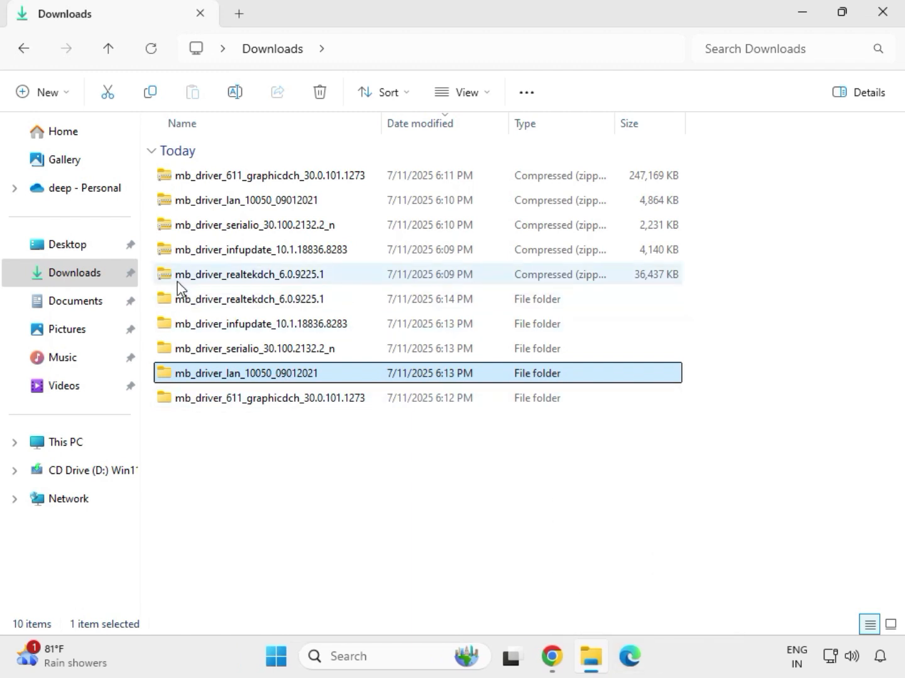
- Open the extracted LAN driver folder and run the Install_Win10_10050_09012021 installer, allowing changes, dismissing the warning and finishing the wizard
double_click(282, 376)
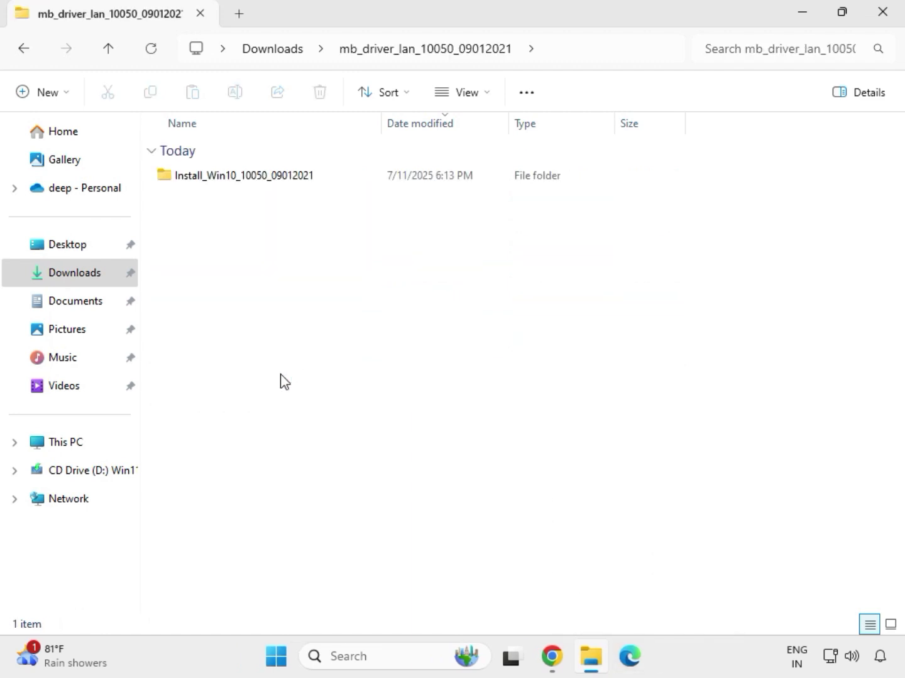
double_click(228, 182)
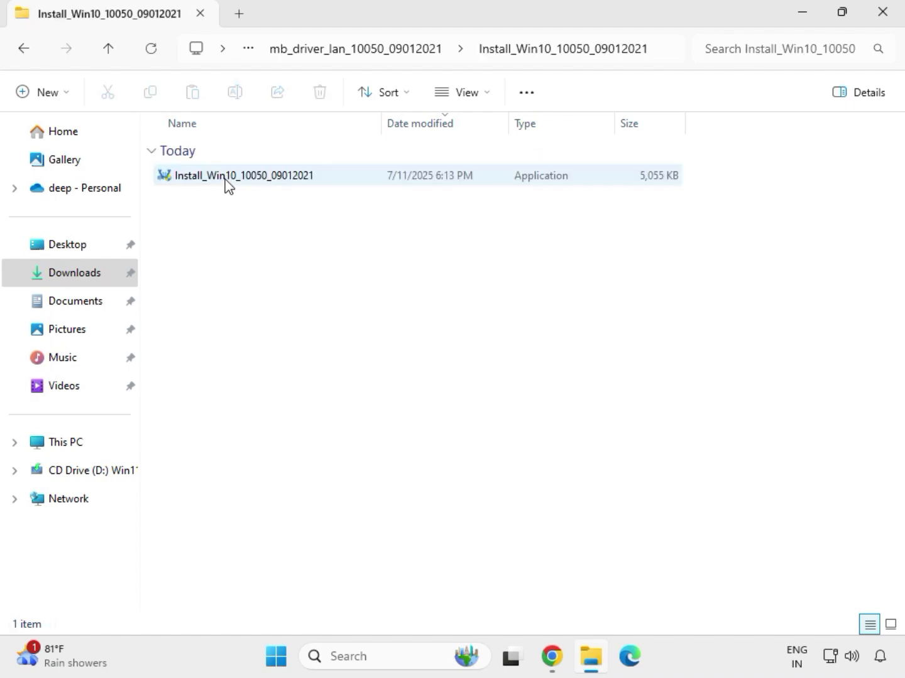
double_click(228, 182)
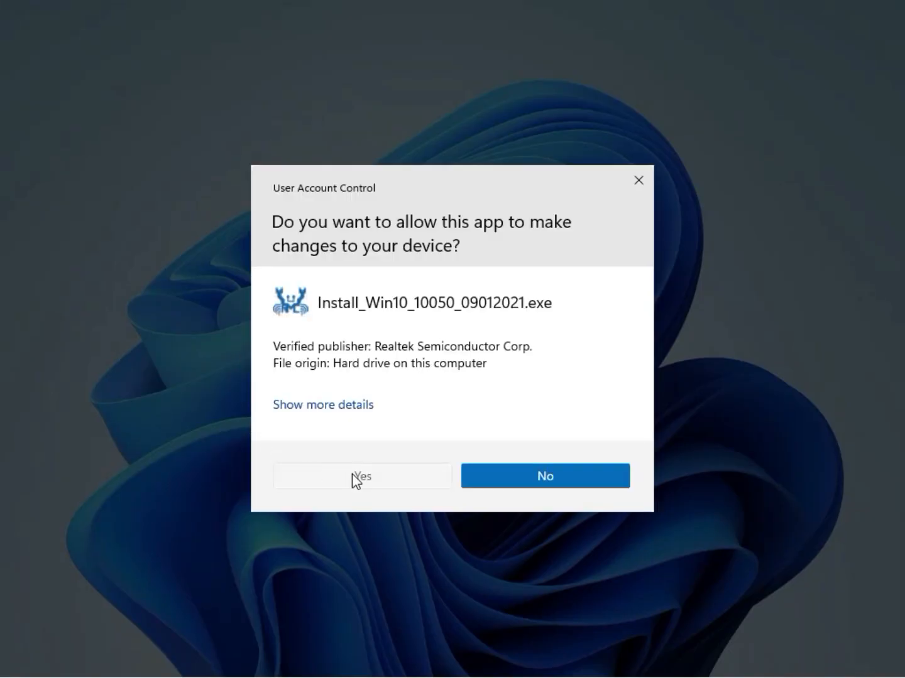
click(354, 475)
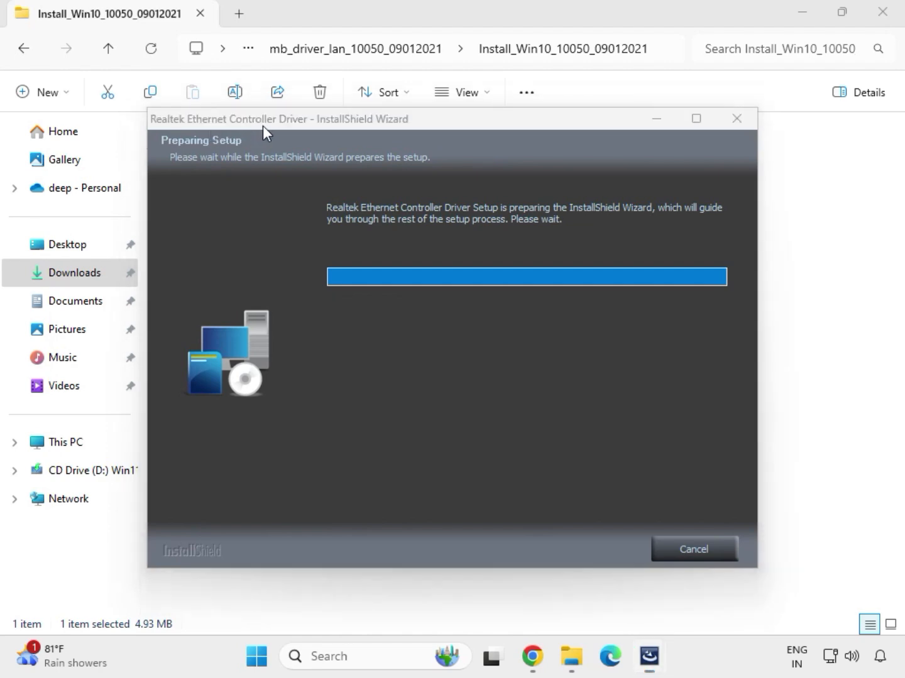
click(577, 551)
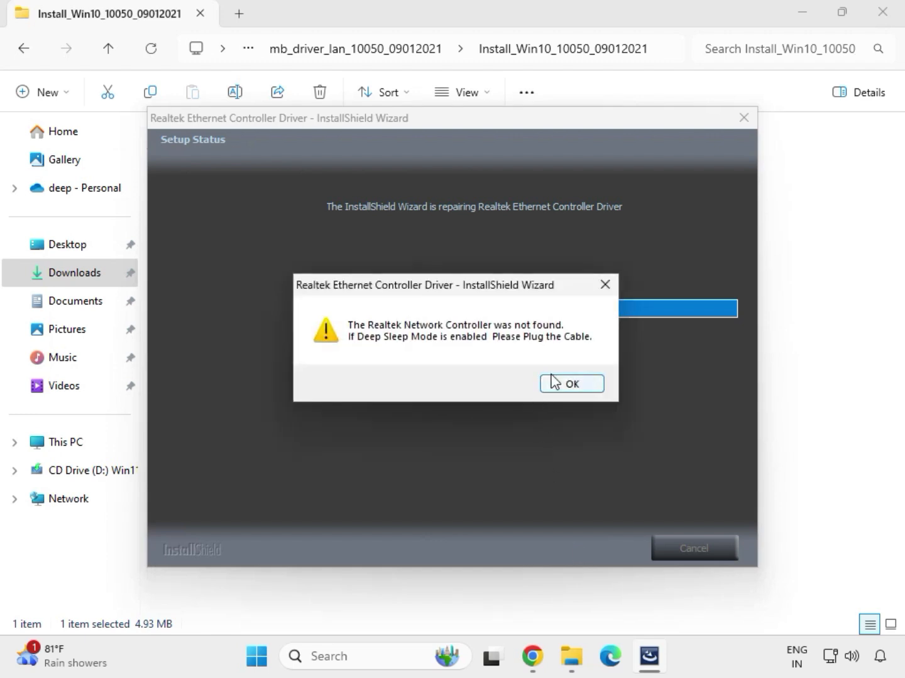
click(552, 380)
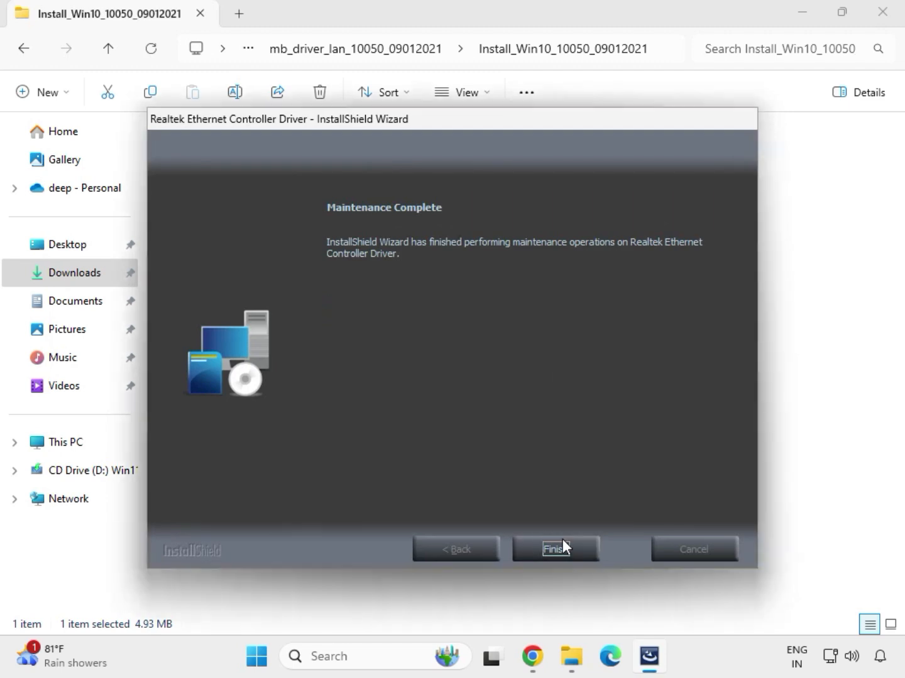
click(563, 541)
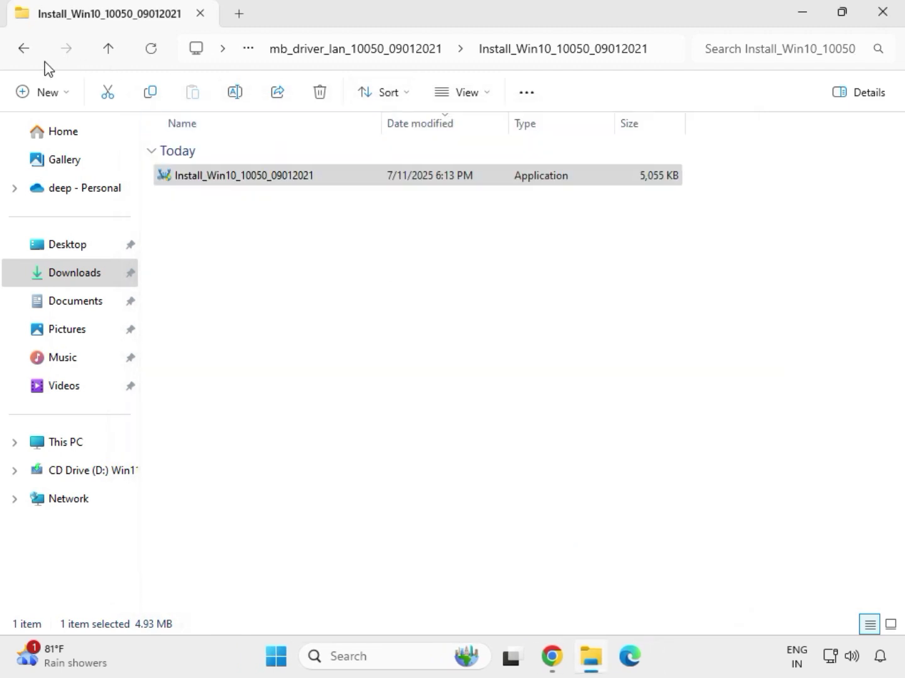
- Go back to Downloads, open the extracted serialio driver folder and run SetupSerialIO as administrator, allowing changes, then close the setup
click(26, 50)
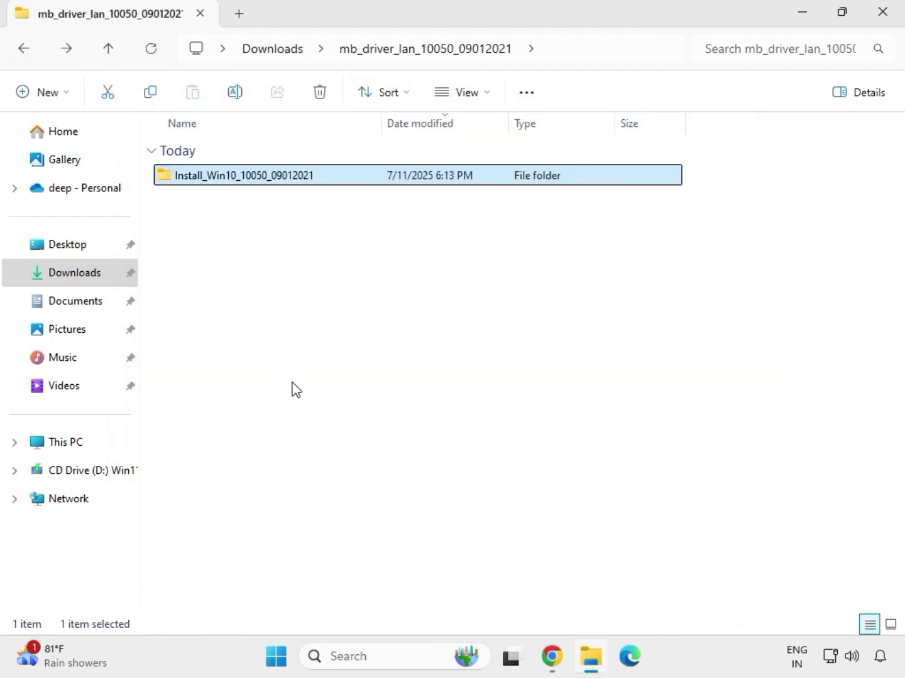
click(19, 47)
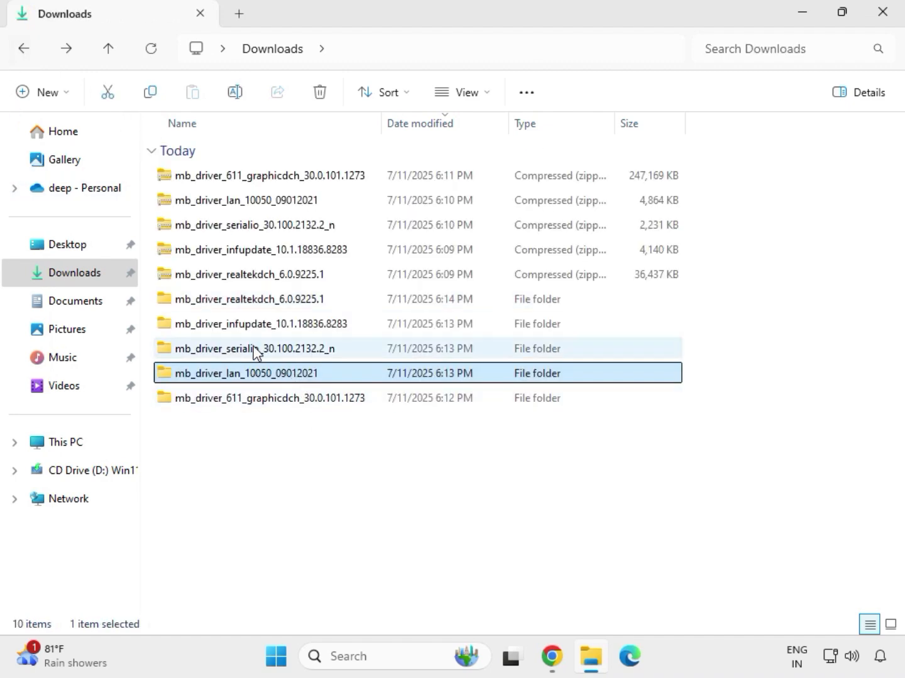
double_click(255, 352)
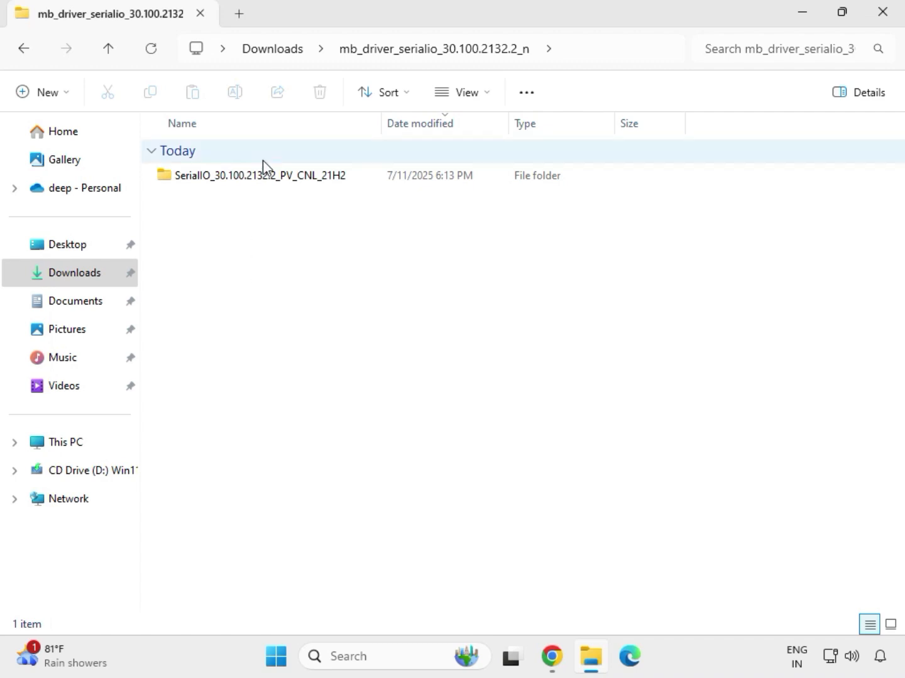
double_click(270, 178)
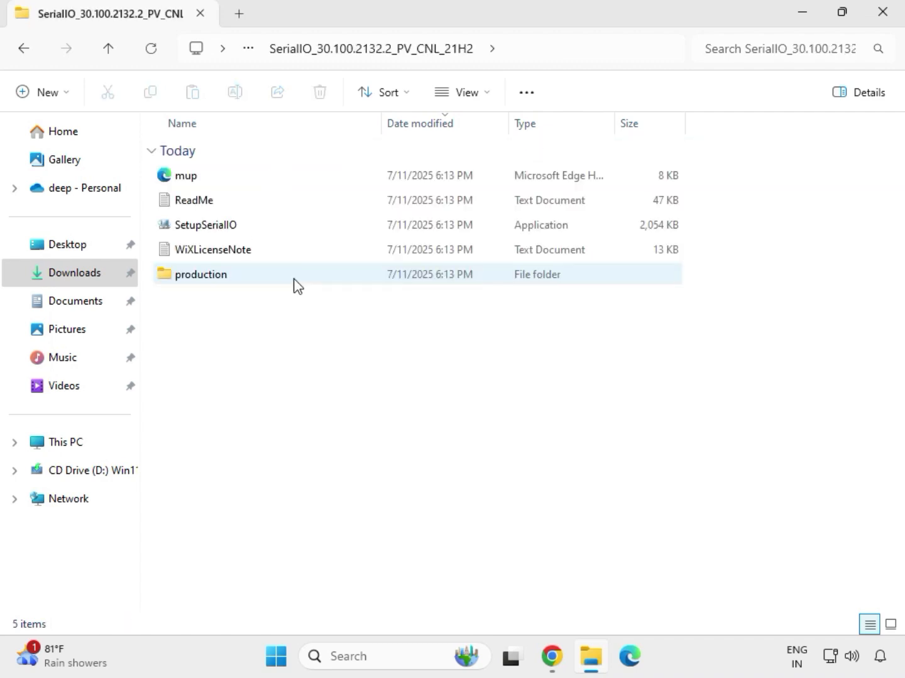
click(228, 226)
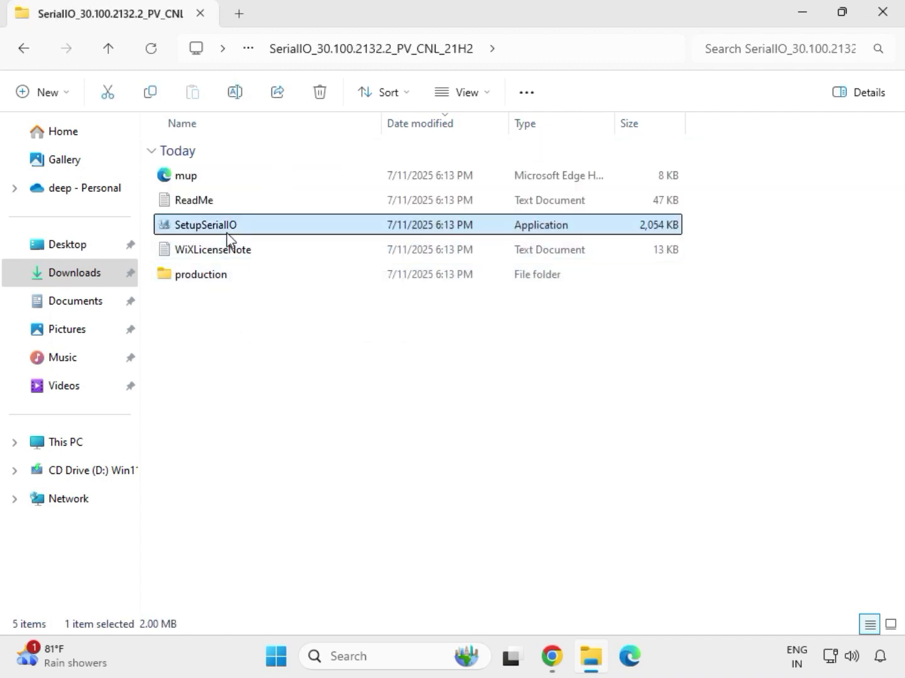
right_click(228, 230)
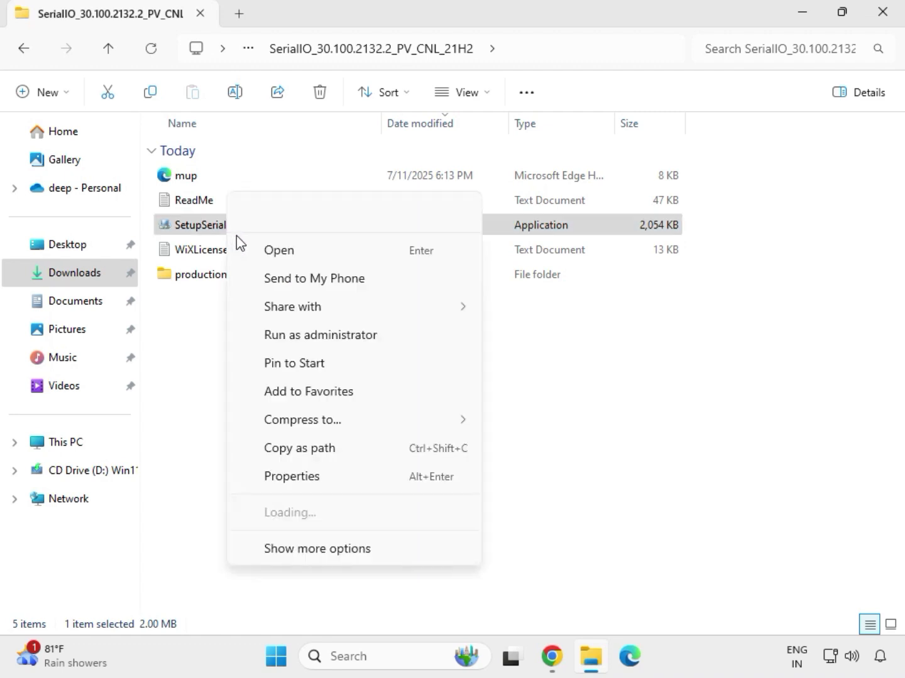
click(312, 337)
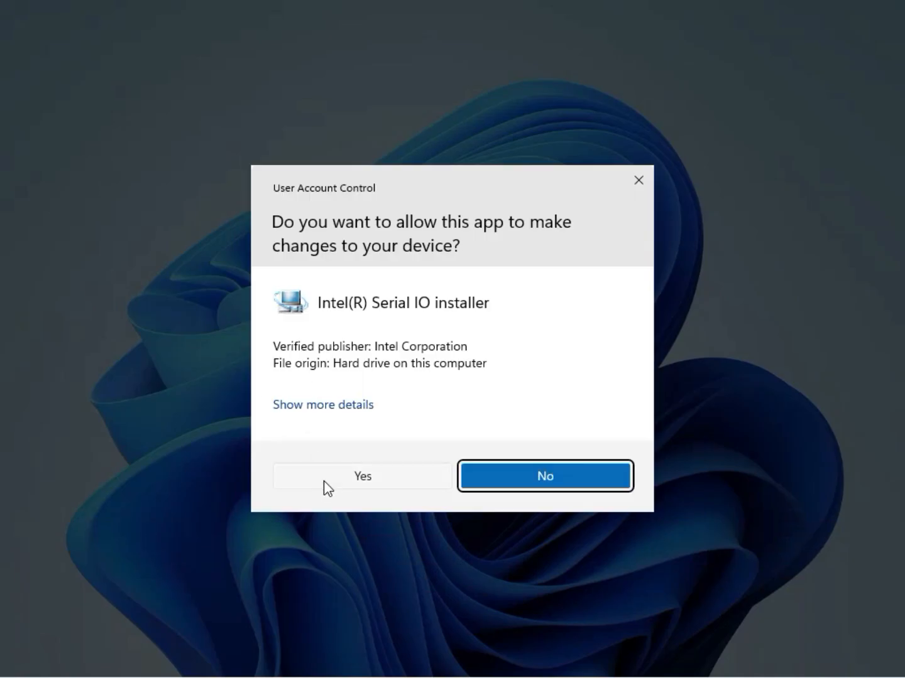
click(357, 478)
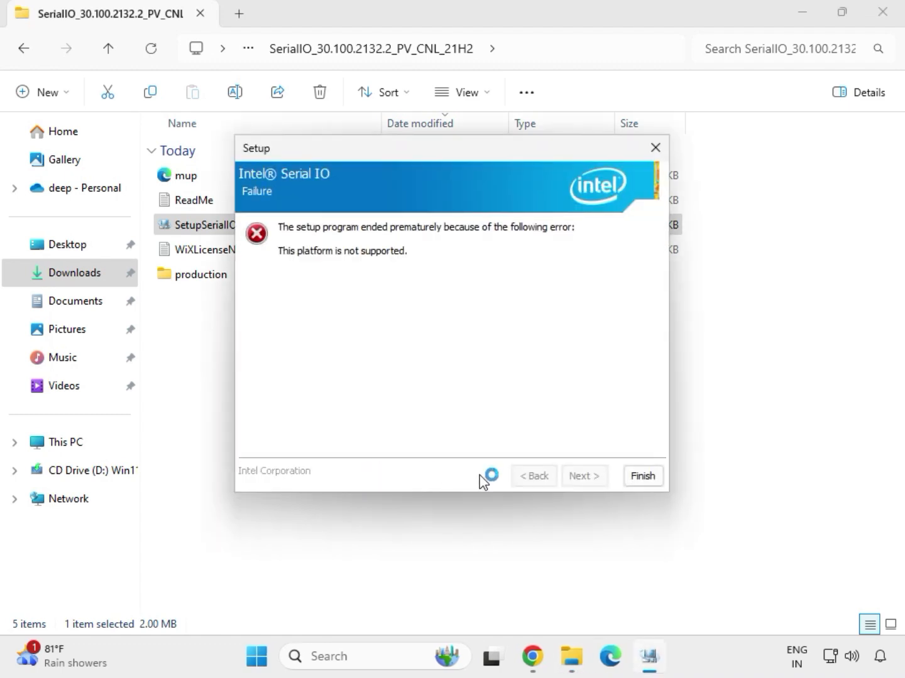
click(641, 476)
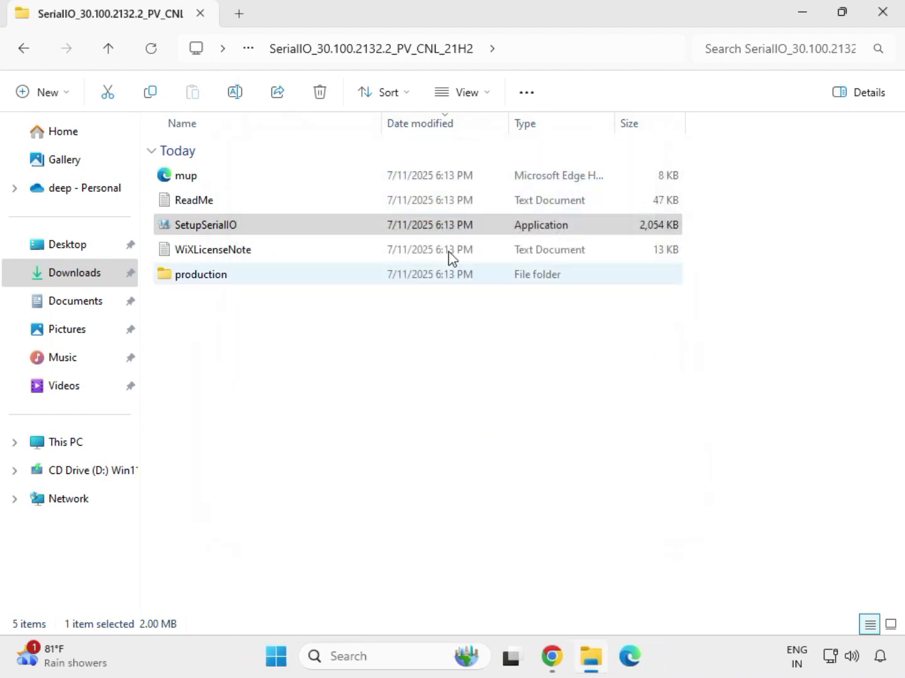
- Return to Downloads, open the infupdate Chipset folder and run SetupChipset as administrator, allowing it to make changes
click(28, 54)
click(33, 61)
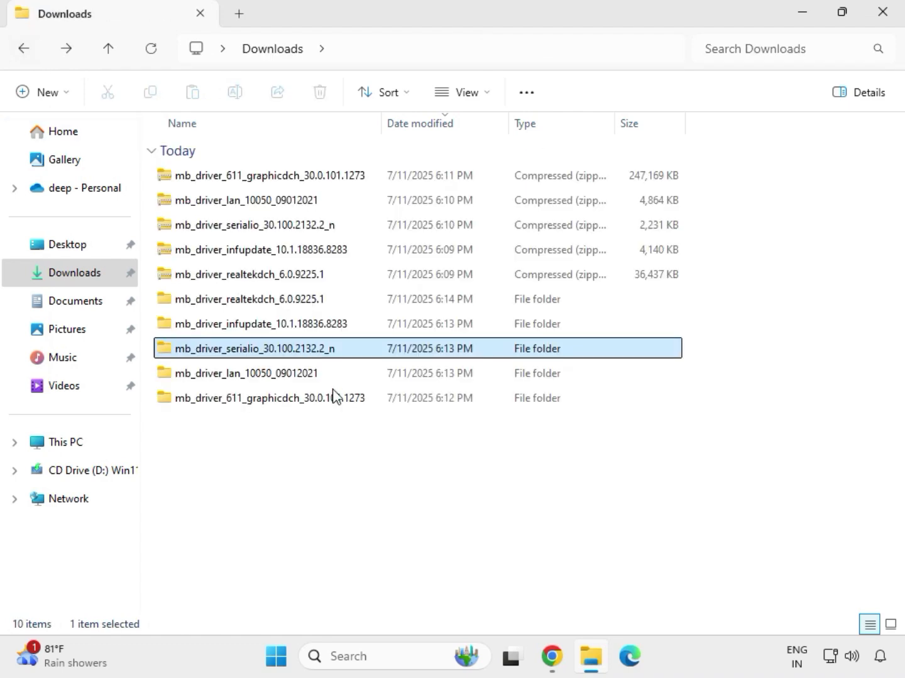
click(238, 326)
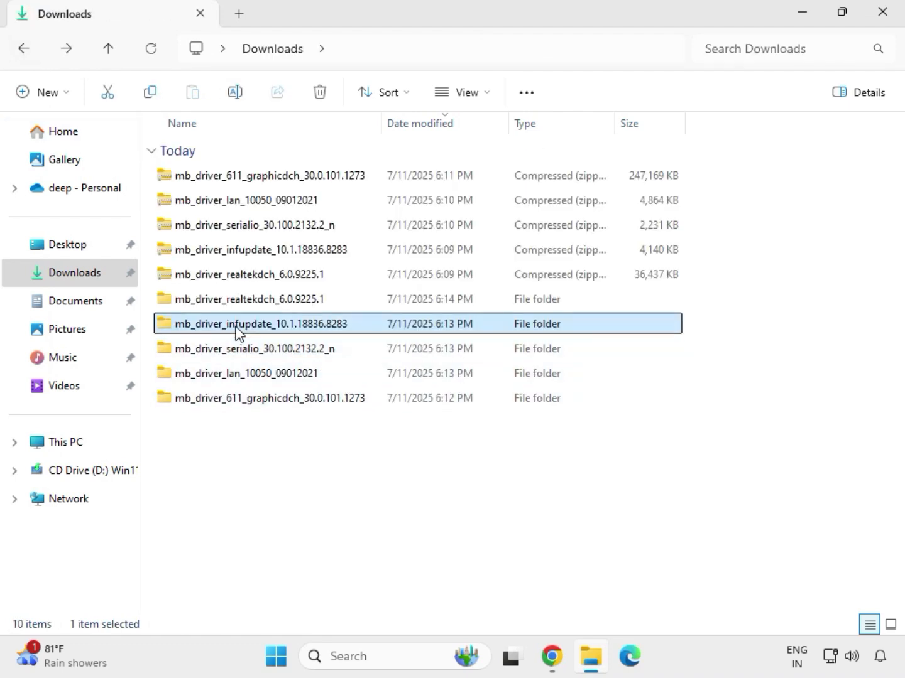
double_click(235, 327)
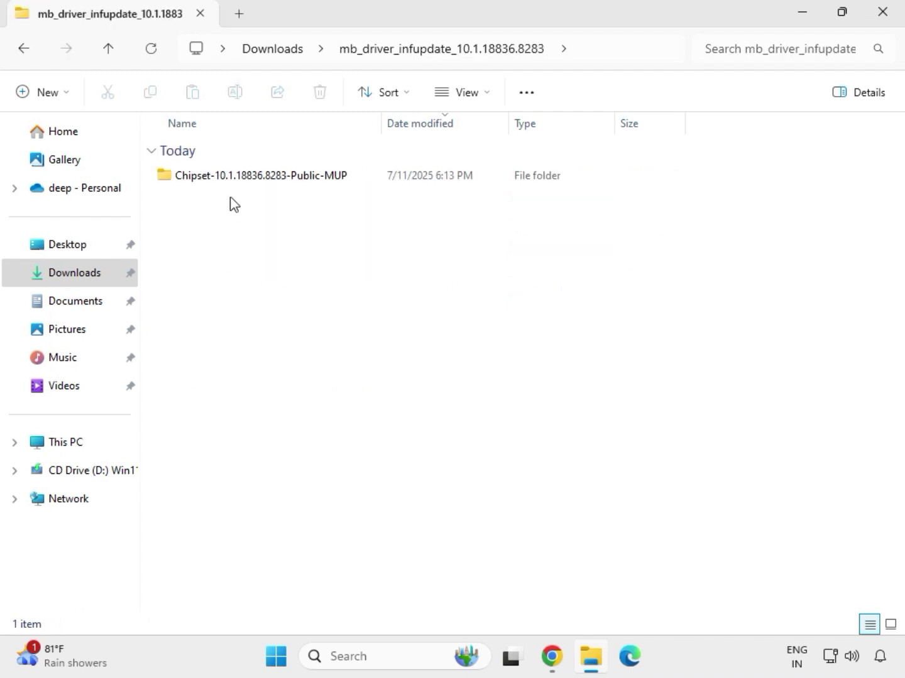
double_click(238, 178)
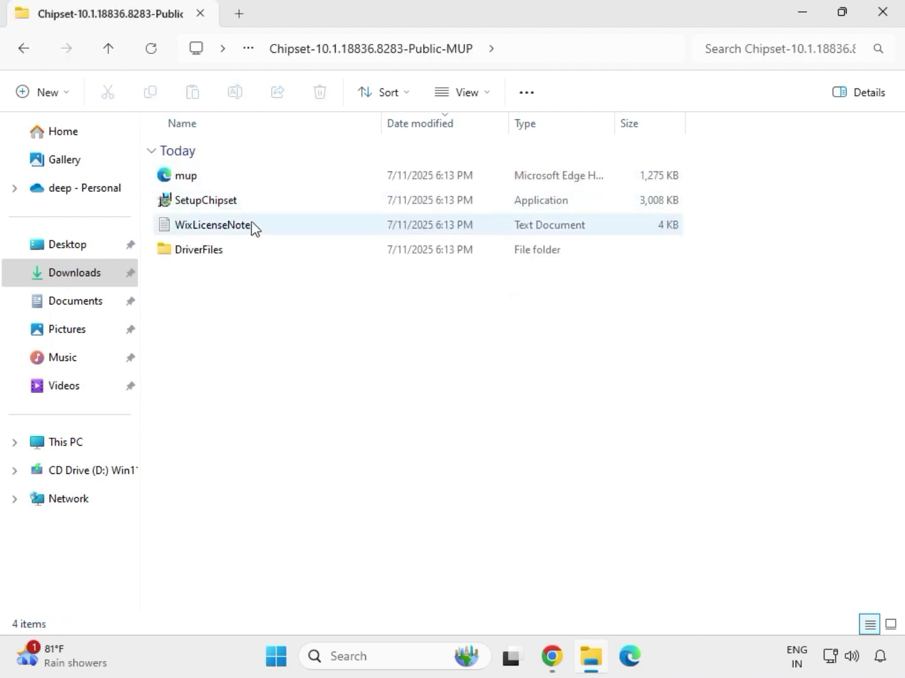
click(255, 202)
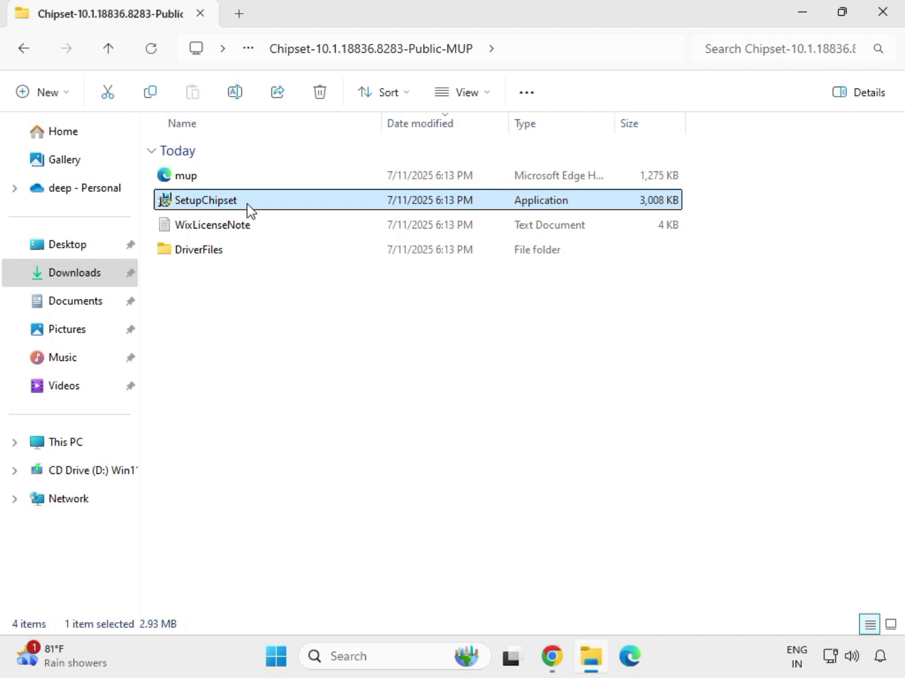
right_click(258, 214)
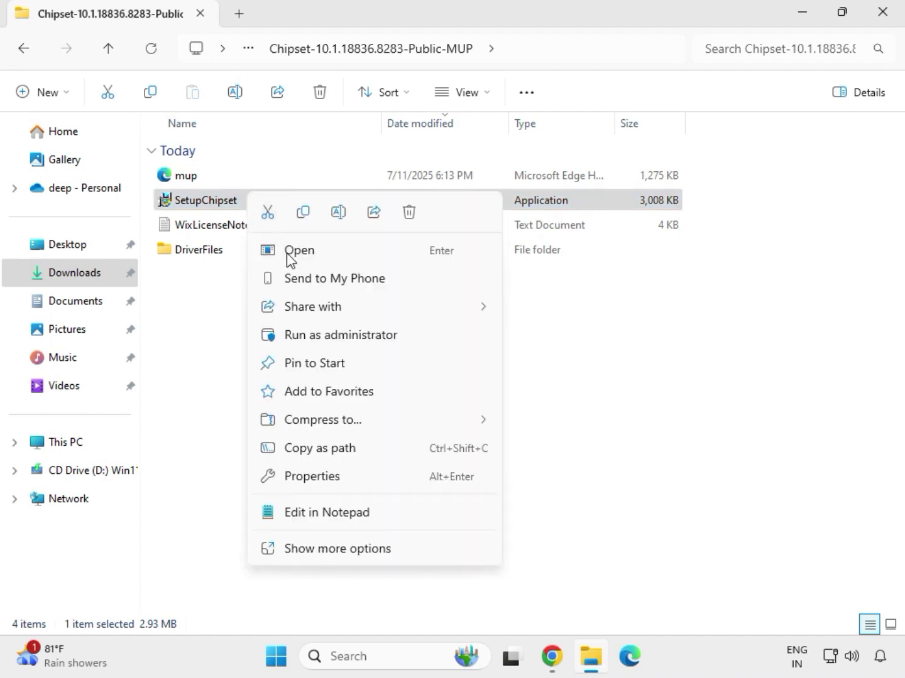
click(320, 331)
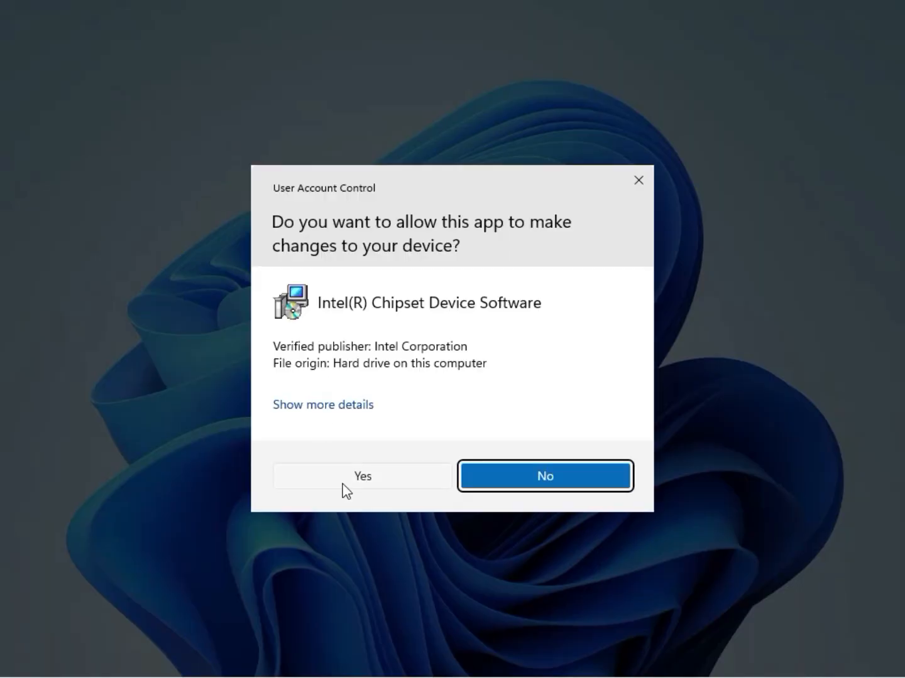
click(363, 481)
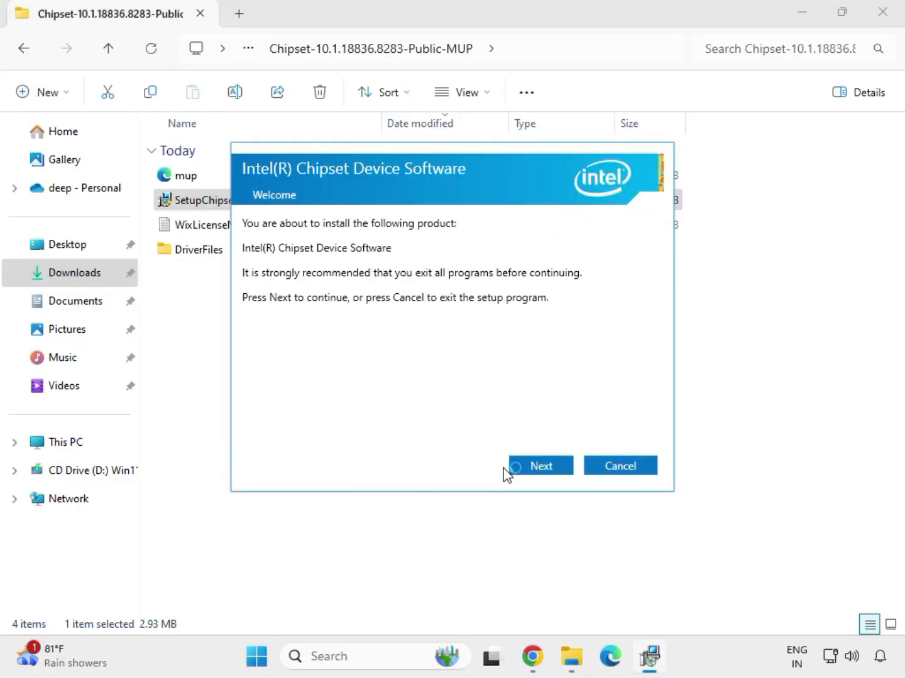
- Continue past the welcome and readme pages of the Intel Chipset Device Software wizard and install it
click(529, 470)
click(529, 468)
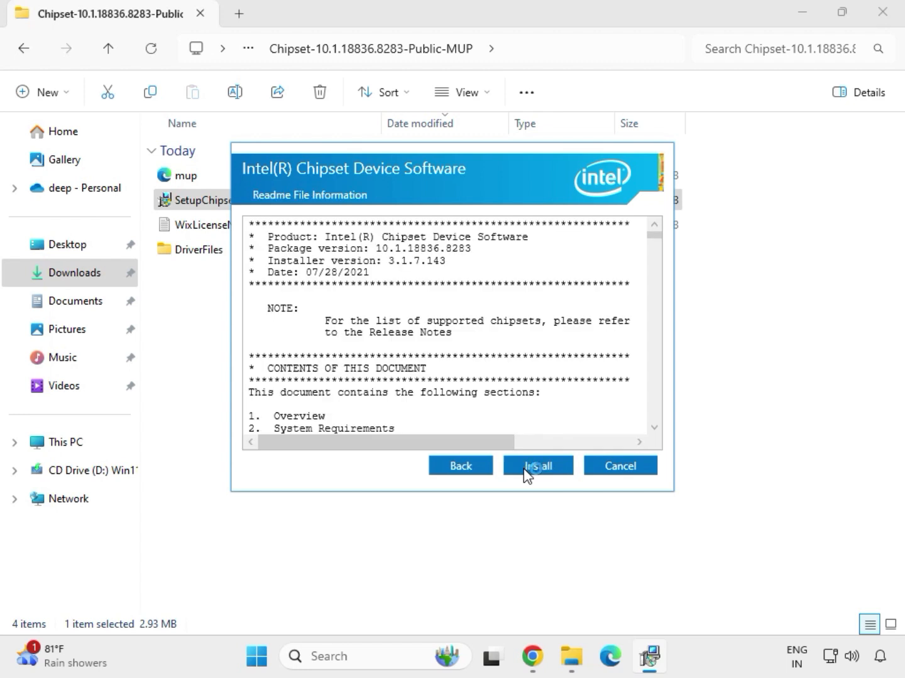
click(549, 471)
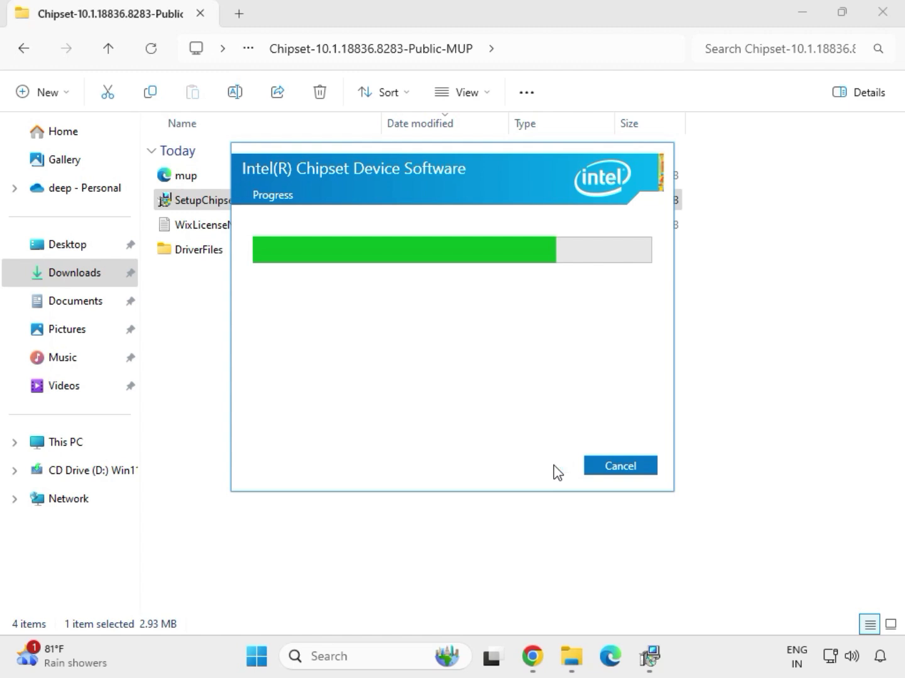
click(608, 470)
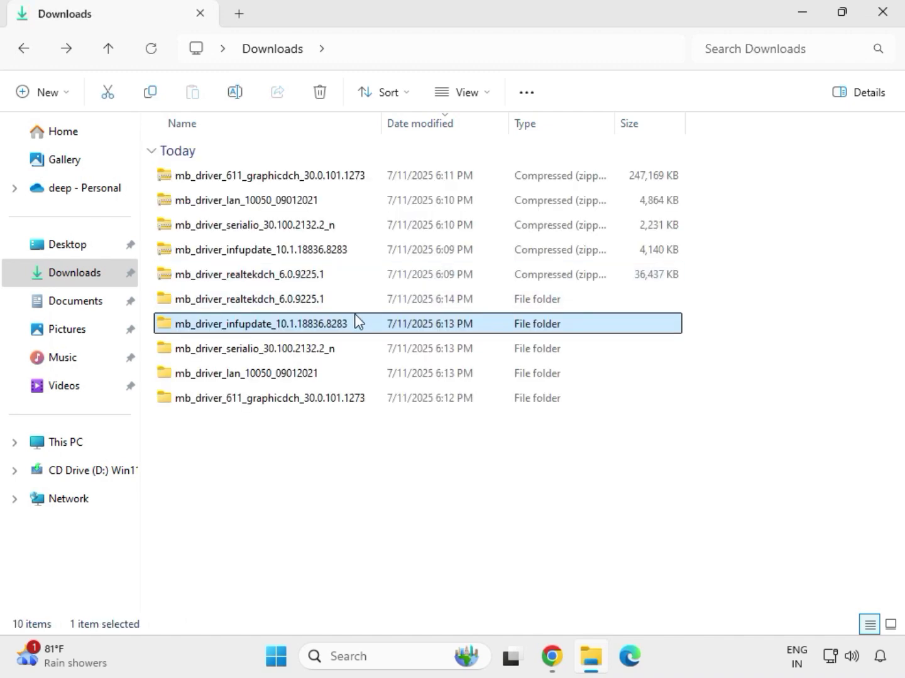
- Open the graphics driver folder, run mb_driver_611_graphicdch_30.0.101.1273 as administrator allowing changes, and return to Downloads
double_click(336, 302)
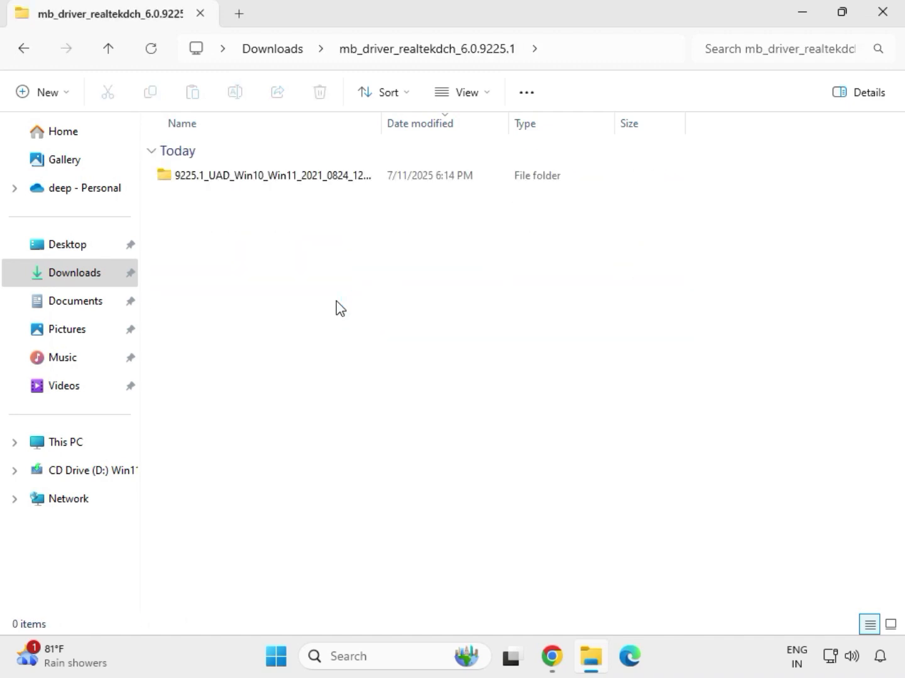
click(276, 50)
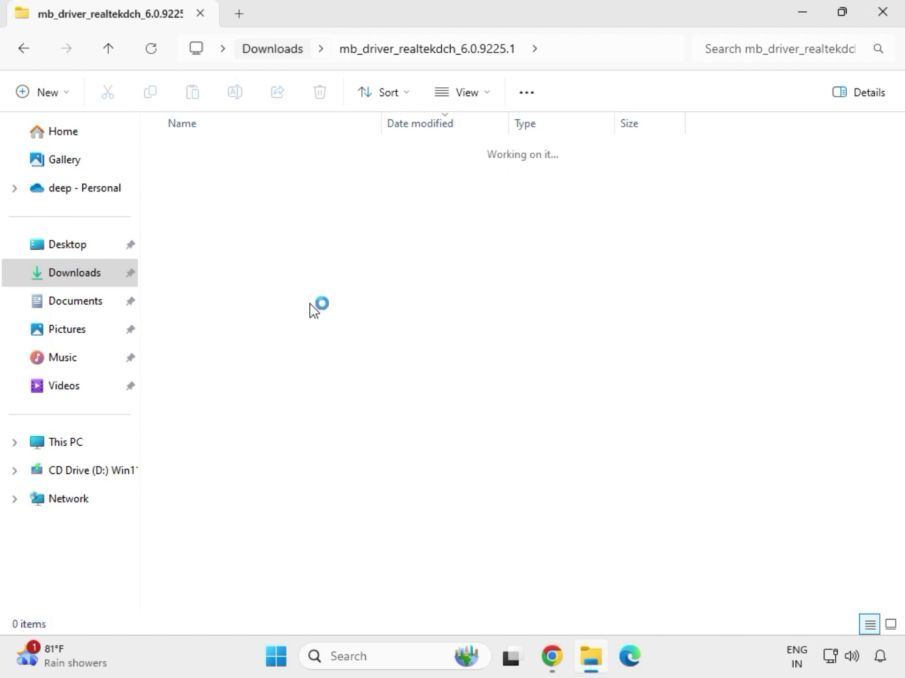
click(263, 405)
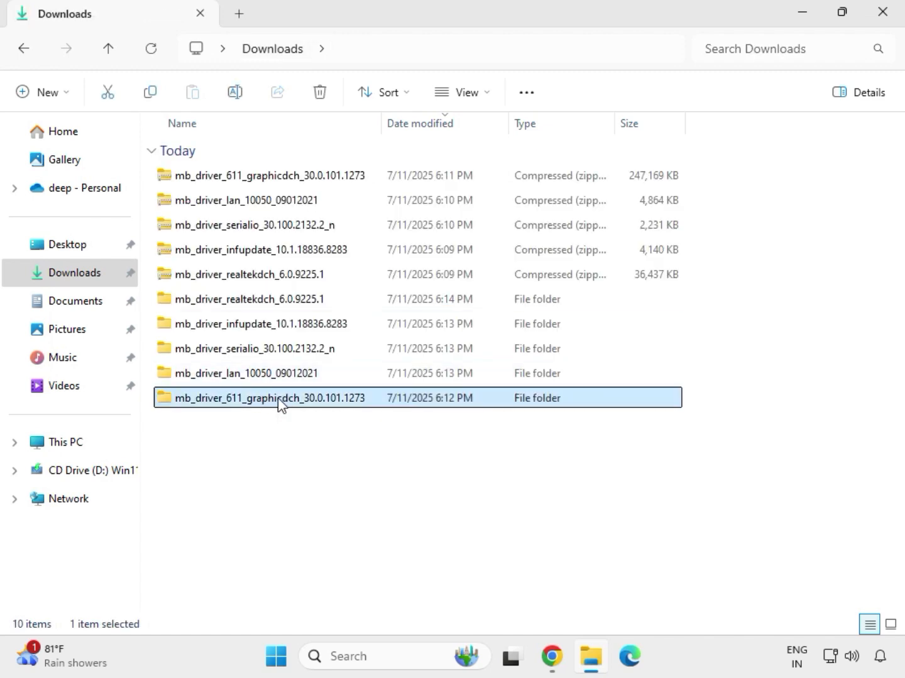
double_click(280, 402)
click(249, 180)
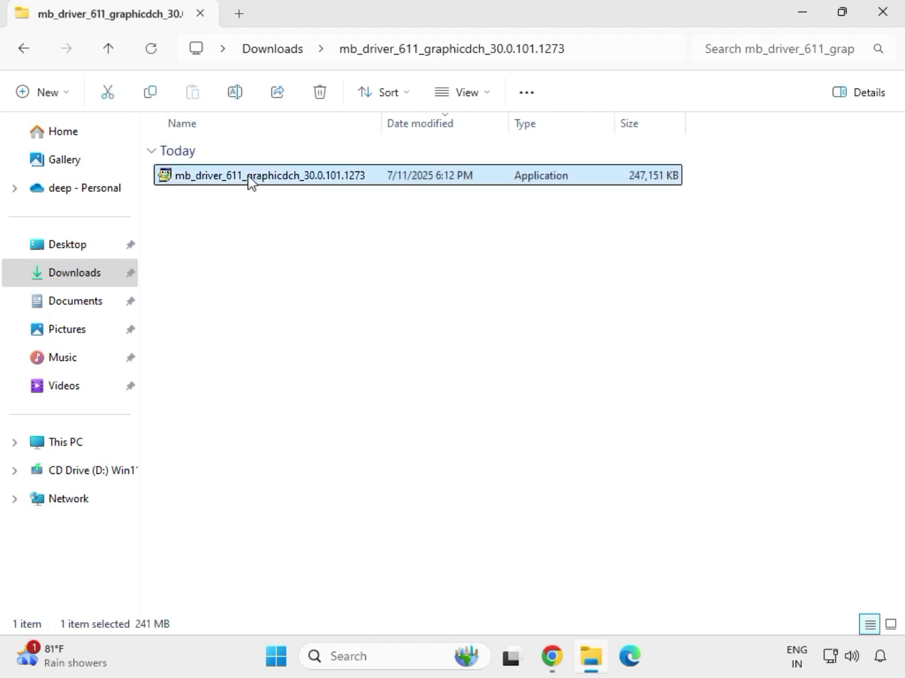
right_click(267, 208)
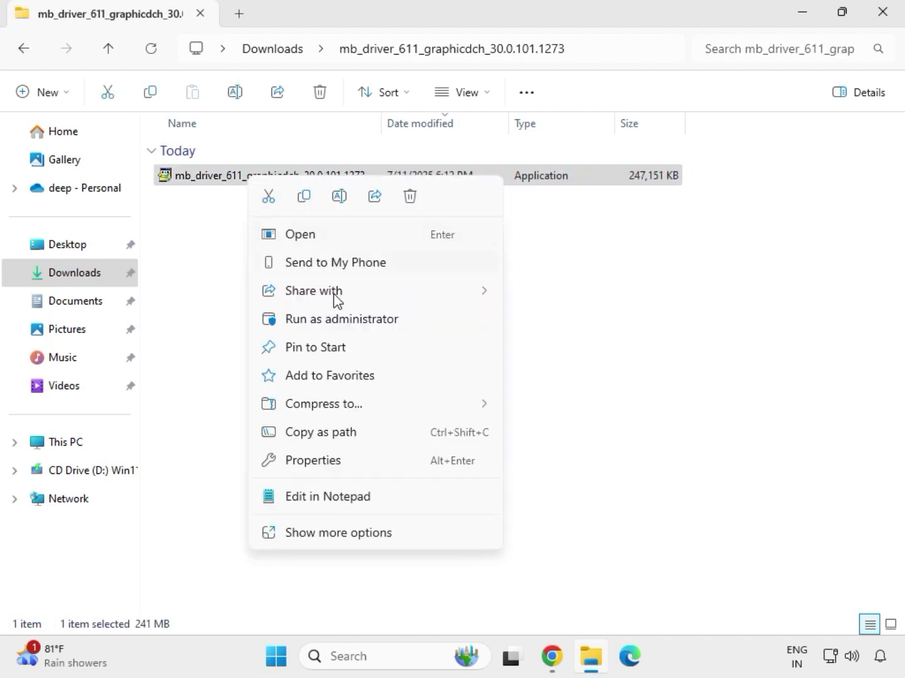
click(344, 320)
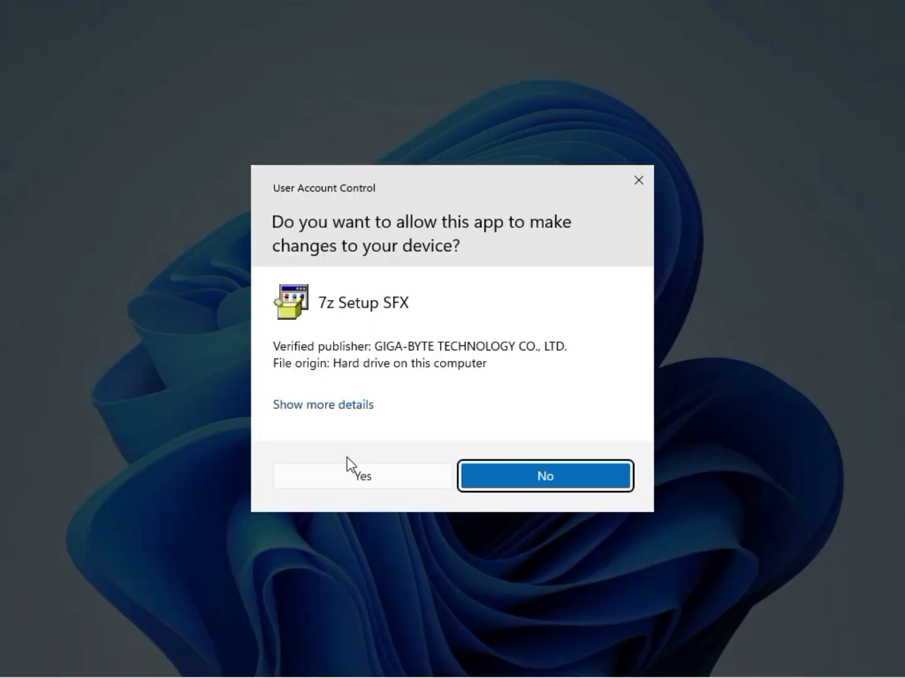
click(348, 471)
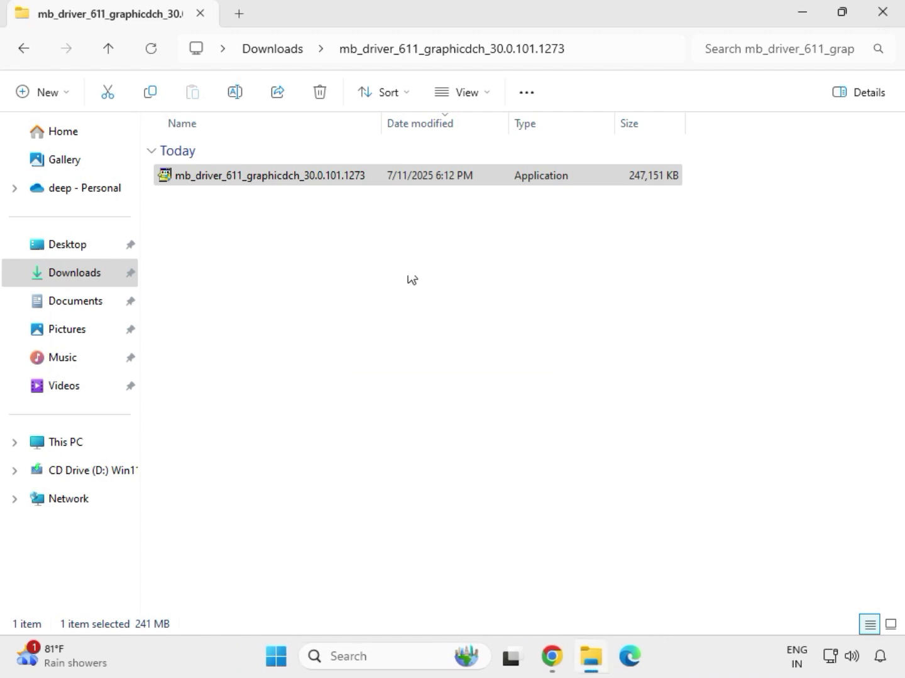
click(283, 52)
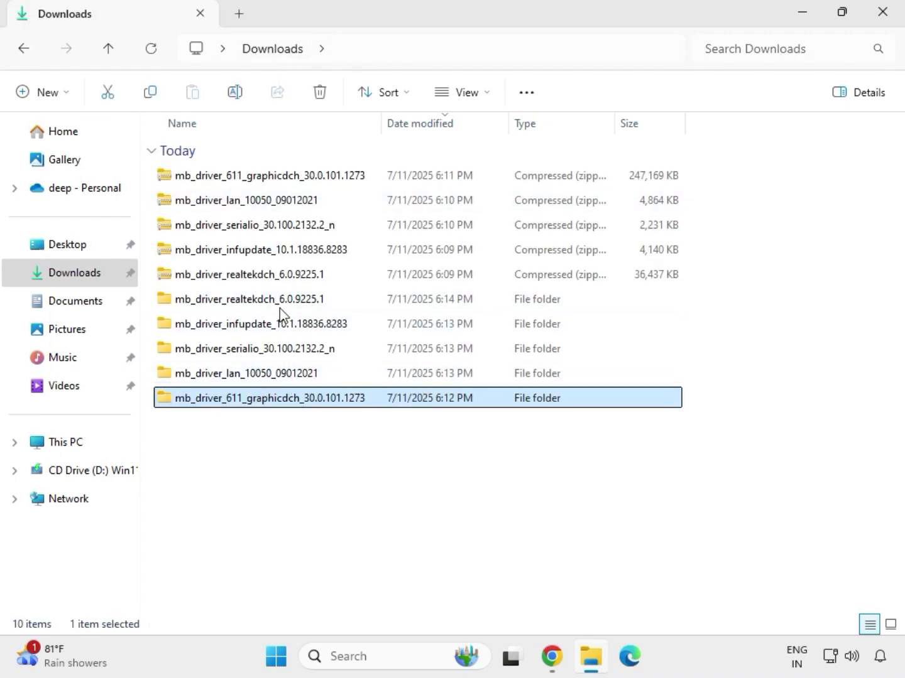
- Open the extracted realtekdch folder and its 9225.1_UAD_Win10_Win11 subfolder, then run Setup as administrator, allowing it to make changes
double_click(279, 307)
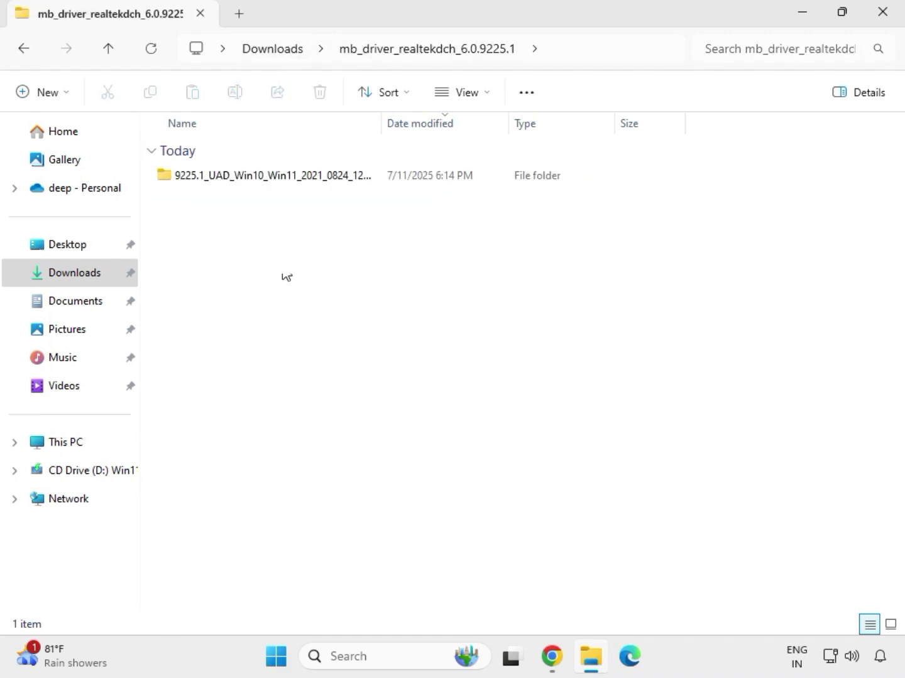
double_click(265, 176)
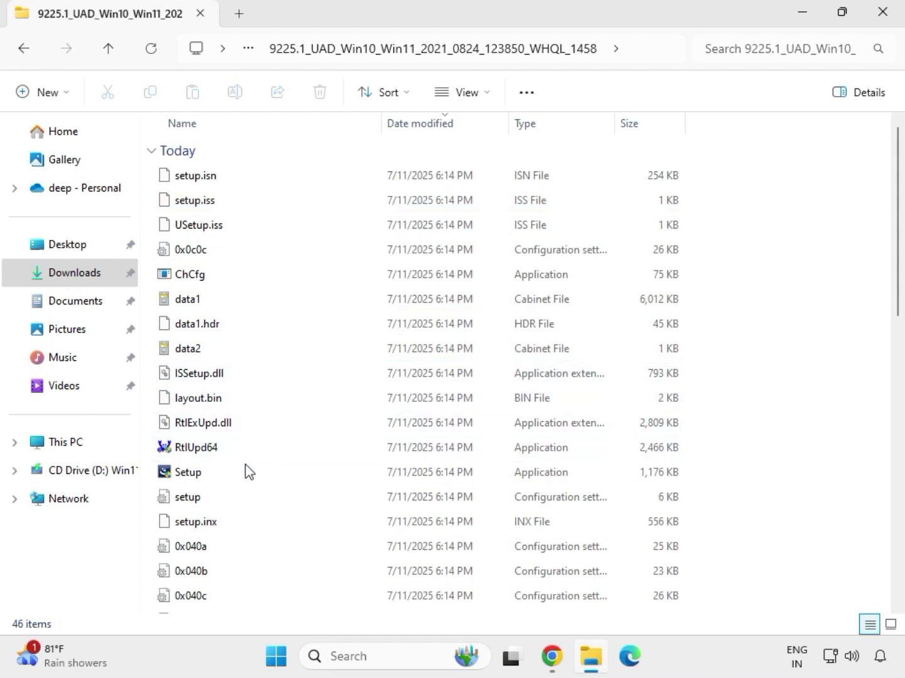
click(190, 478)
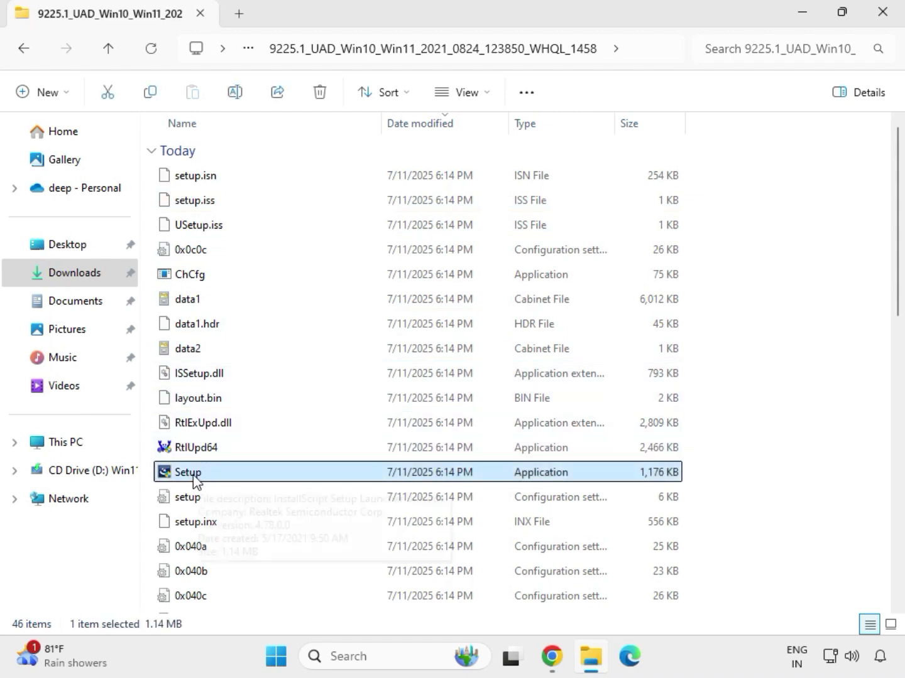
right_click(208, 480)
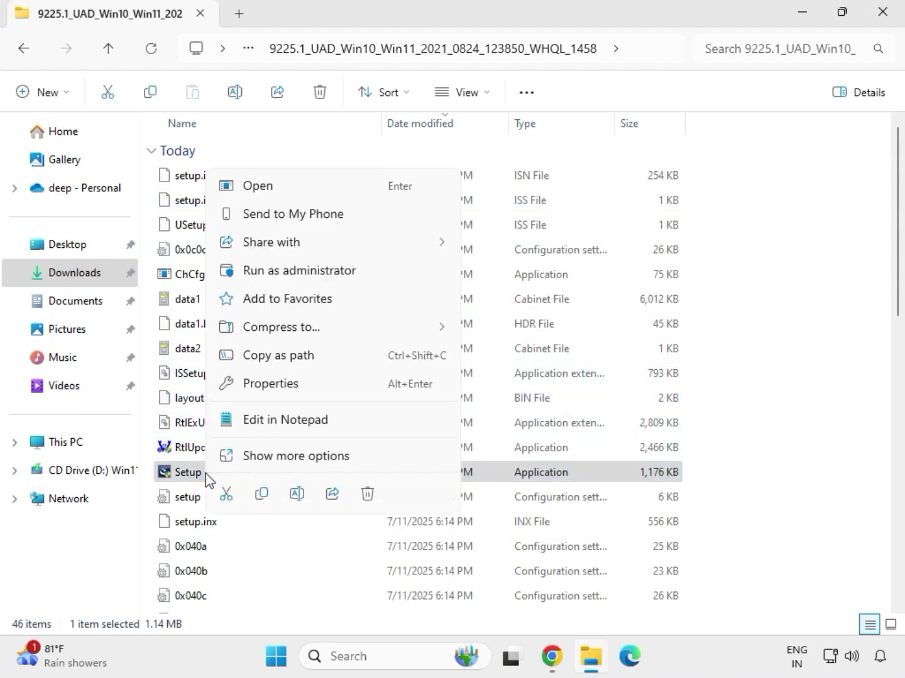
click(278, 275)
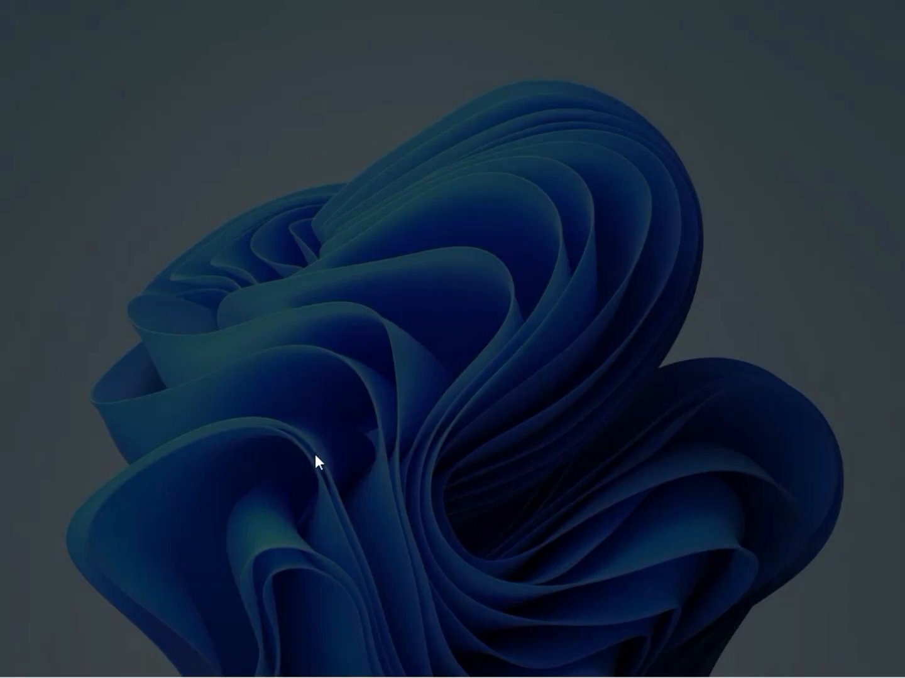
click(318, 470)
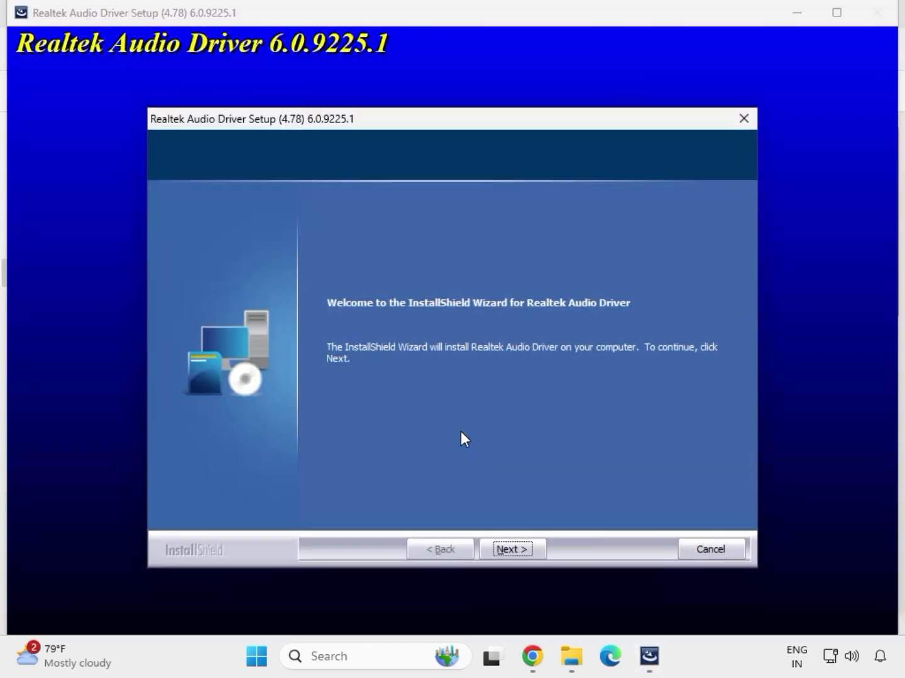
- Continue past the Realtek Audio Driver welcome page and finish the wizard, choosing to restart the computer later
click(512, 548)
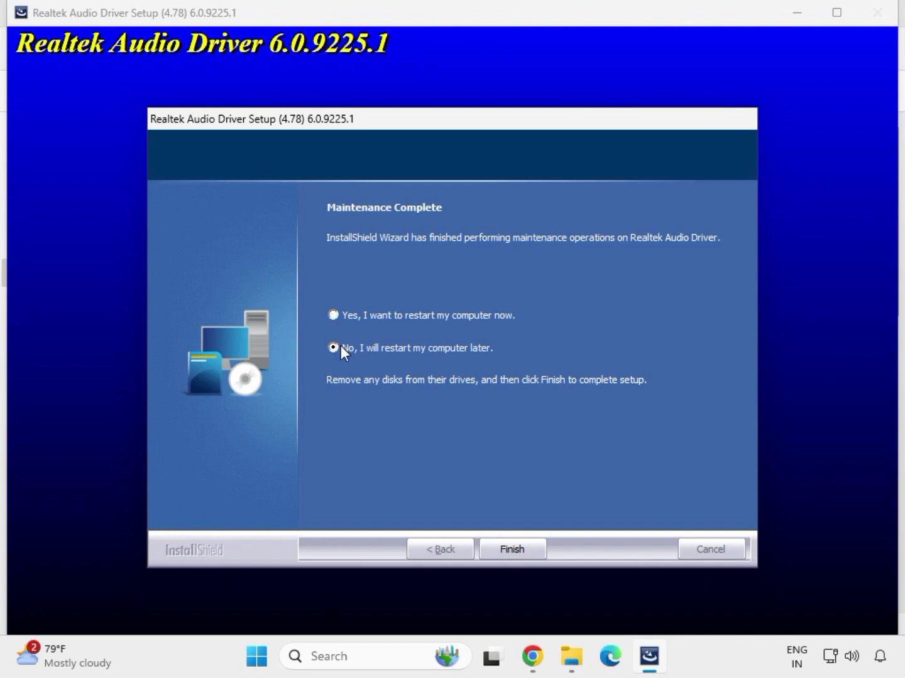
click(508, 549)
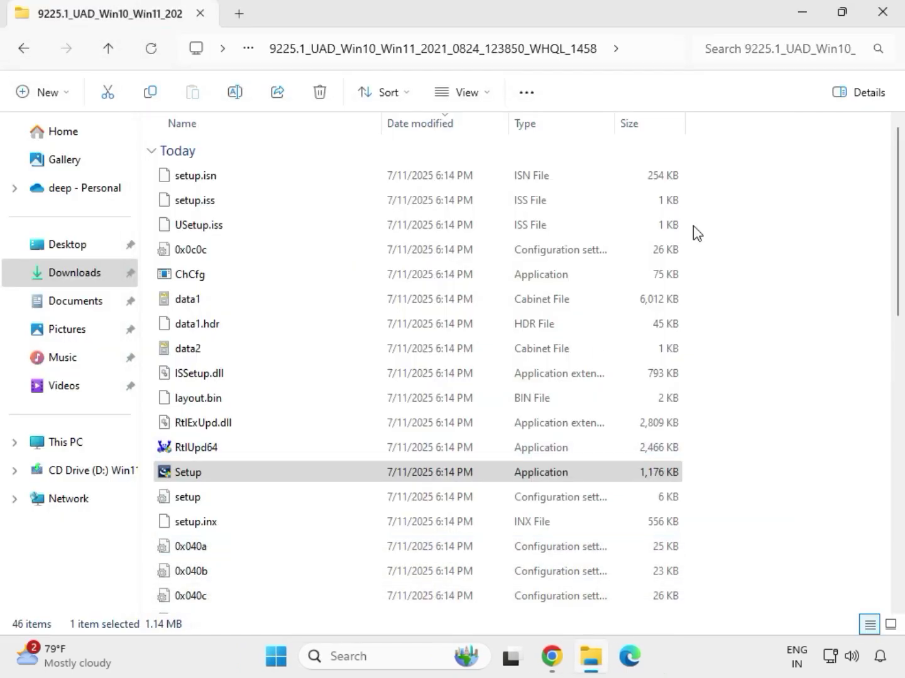